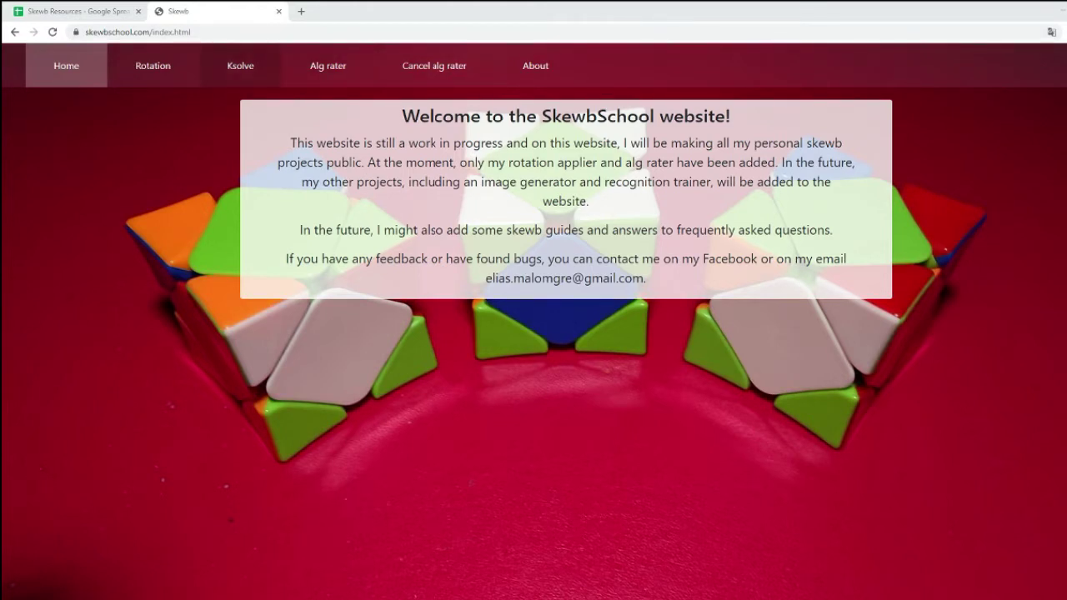
Step: Open the Ksolve.js solver website in a new tab from SkewbSchool's Ksolve page
{"action": "left_click", "coordinate": [240, 66]}
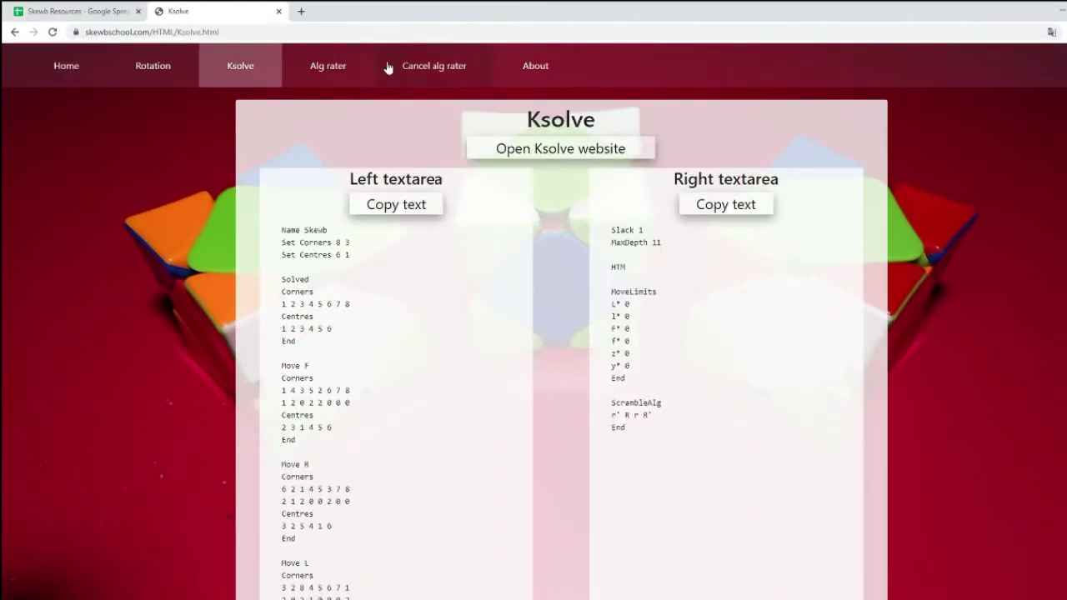
{"action": "left_click", "coordinate": [567, 148]}
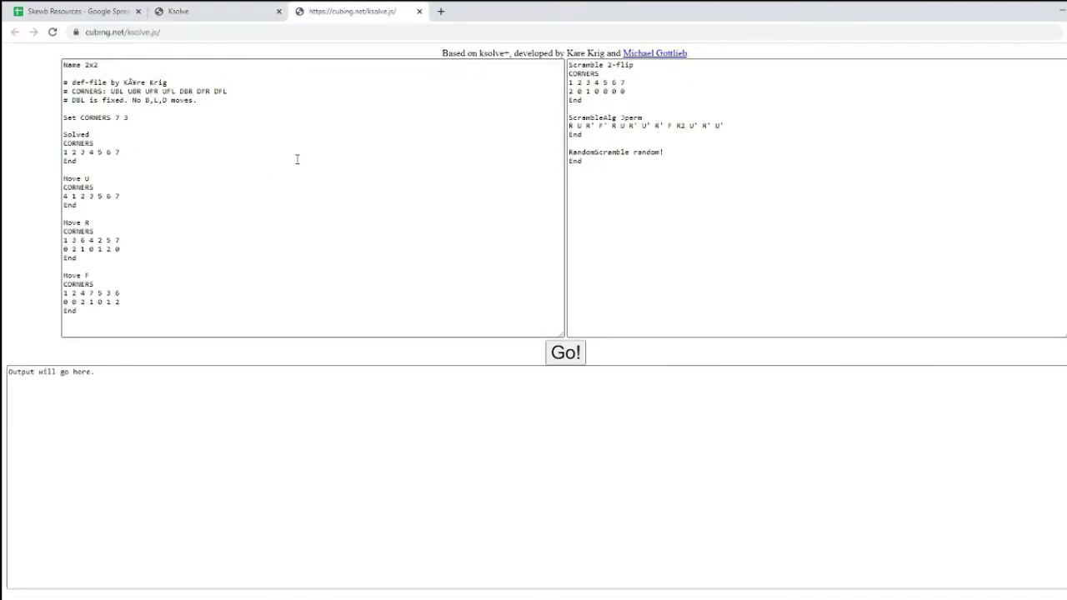
{"action": "left_click_drag", "start_coordinate": [68, 66], "coordinate": [101, 126]}
{"action": "left_click", "coordinate": [152, 174]}
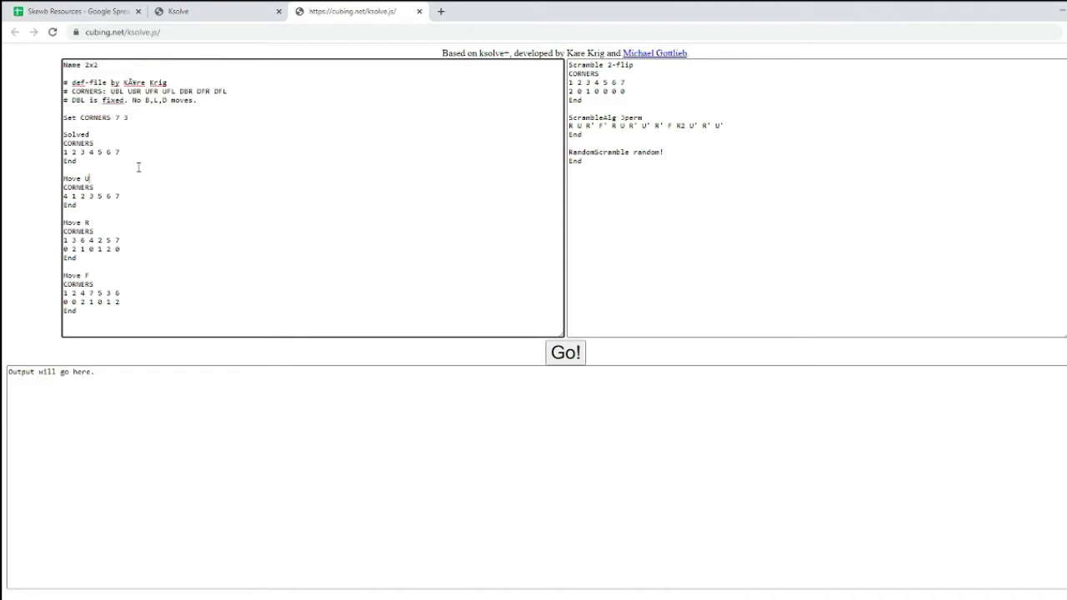
{"action": "left_click_drag", "start_coordinate": [100, 66], "coordinate": [125, 245]}
{"action": "left_click", "coordinate": [255, 232]}
Step: Copy the Skewb definition from SkewbSchool and select Ksolve.js's default 2x2 definition
{"action": "left_click", "coordinate": [191, 11]}
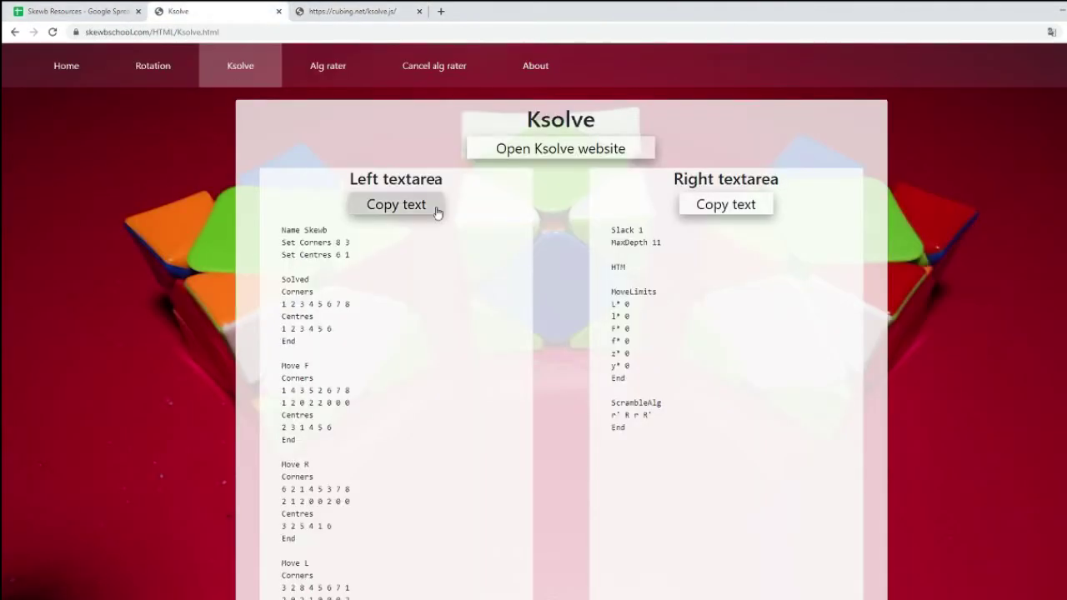
{"action": "left_click_drag", "start_coordinate": [286, 230], "coordinate": [313, 304]}
{"action": "left_click", "coordinate": [312, 304]}
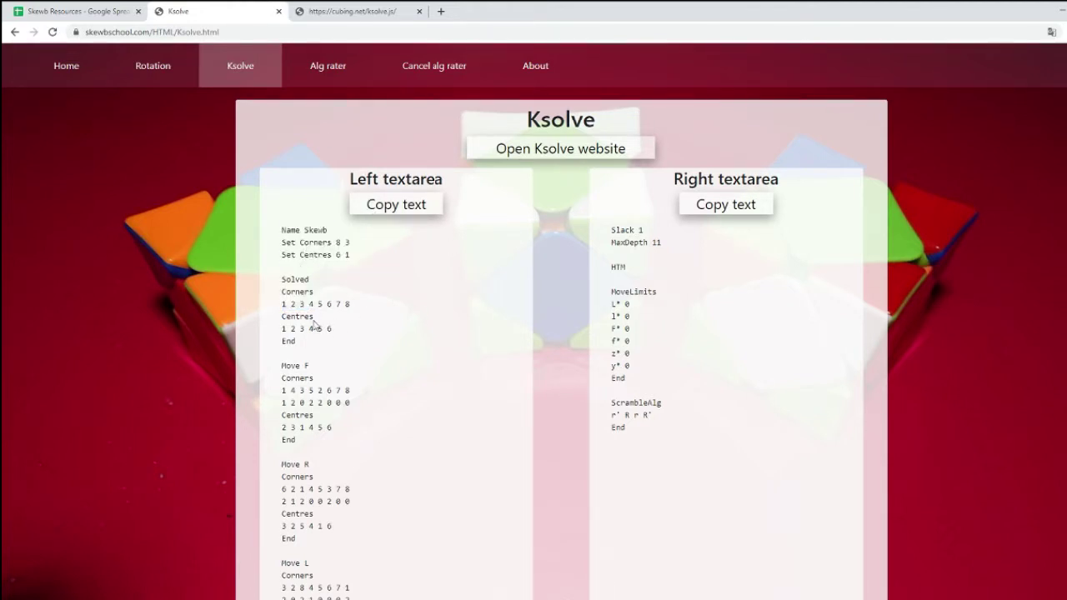
{"action": "left_click", "coordinate": [387, 216]}
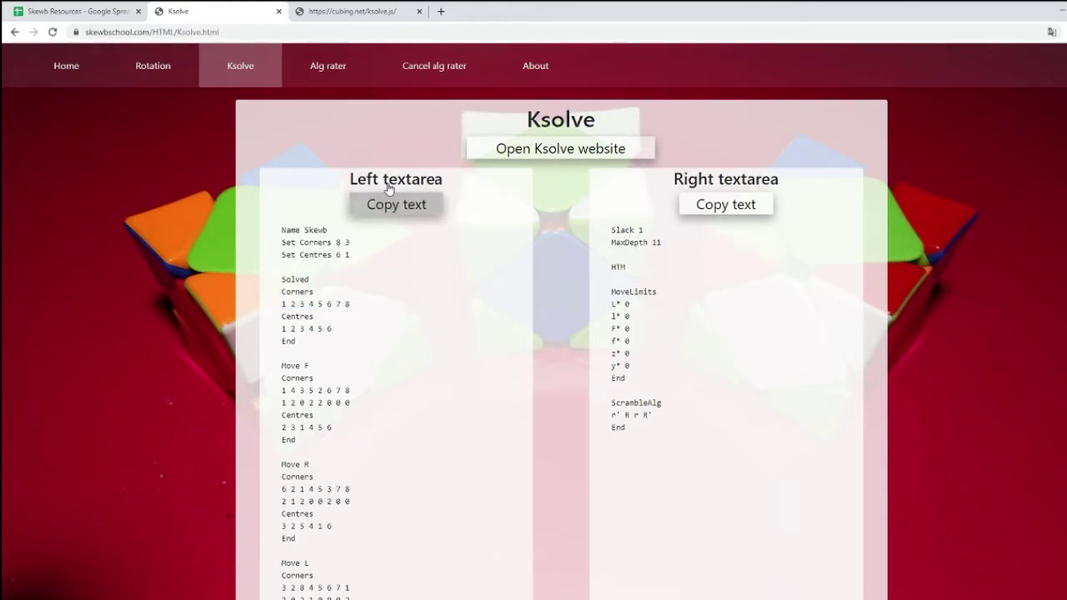
{"action": "left_click", "coordinate": [367, 11]}
{"action": "key", "text": "ctrl+a"}
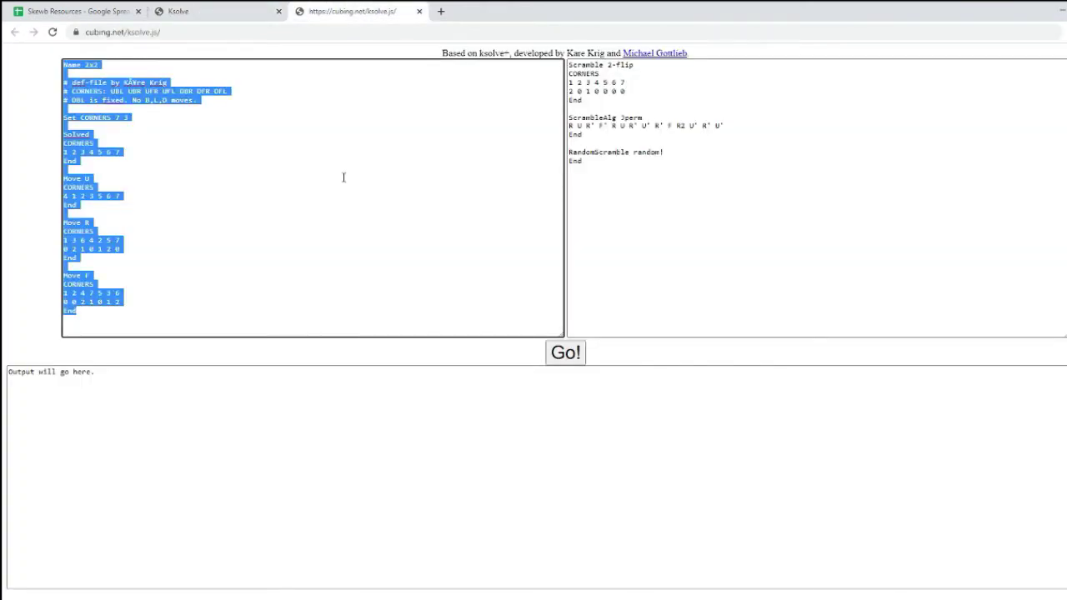
Step: Replace Ksolve.js's left box with the Skewb definition and right box with the Skewb settings
{"action": "key", "text": "ctrl+v"}
{"action": "scroll", "coordinate": [176, 190], "scroll_direction": "up", "scroll_amount": 10}
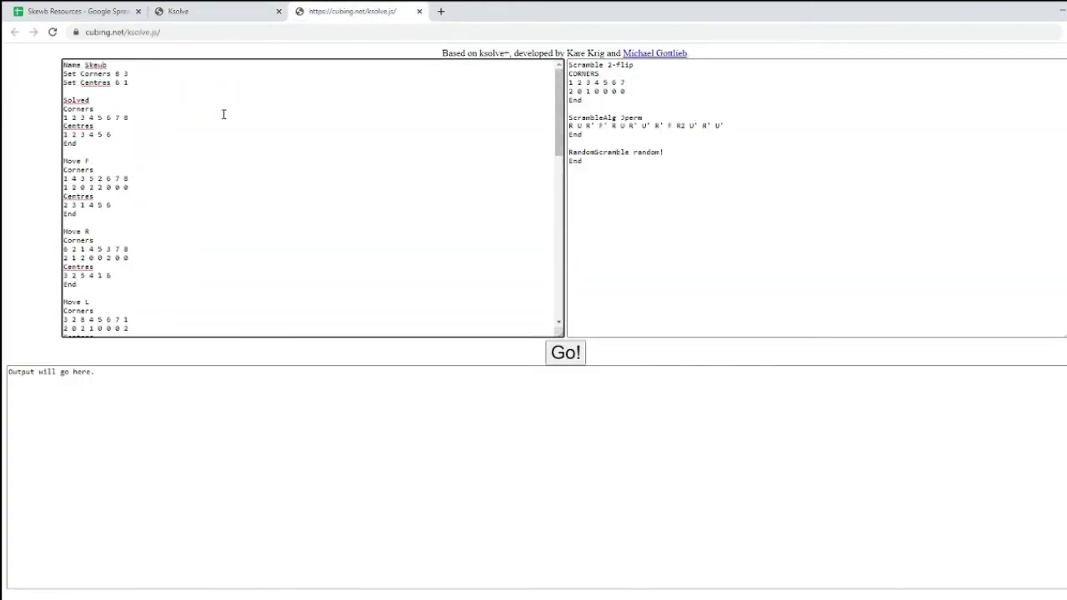
{"action": "left_click", "coordinate": [206, 7]}
{"action": "left_click", "coordinate": [715, 203]}
{"action": "left_click", "coordinate": [350, 11]}
{"action": "left_click", "coordinate": [759, 209]}
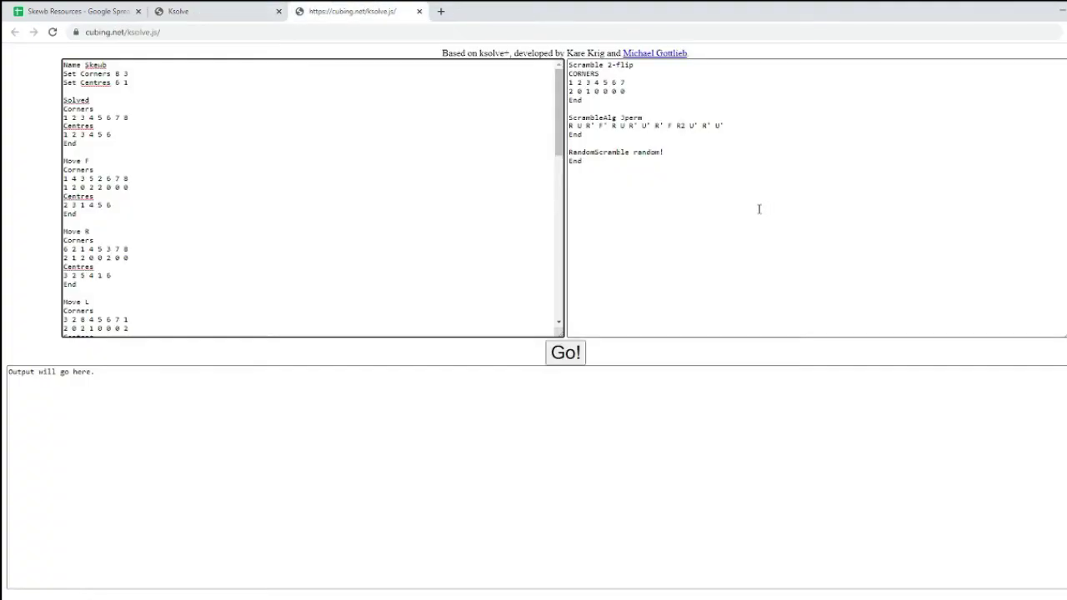
{"action": "key", "text": "ctrl+a"}
{"action": "key", "text": "ctrl+v"}
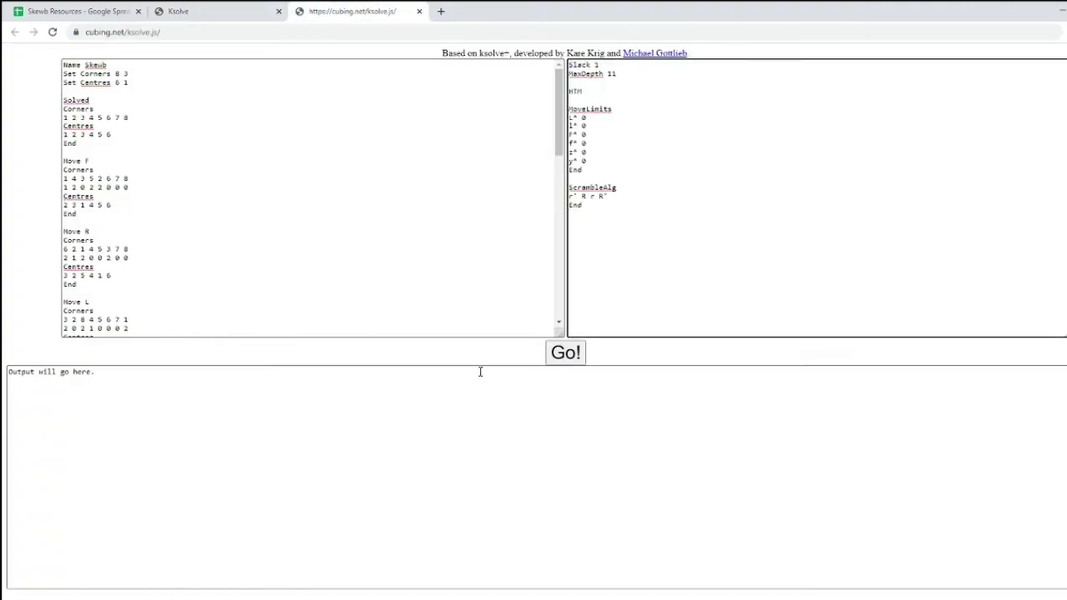
Step: Run the solver, which finds the depth-4 solution R r' R' r in 0.542s
{"action": "left_click", "coordinate": [566, 353]}
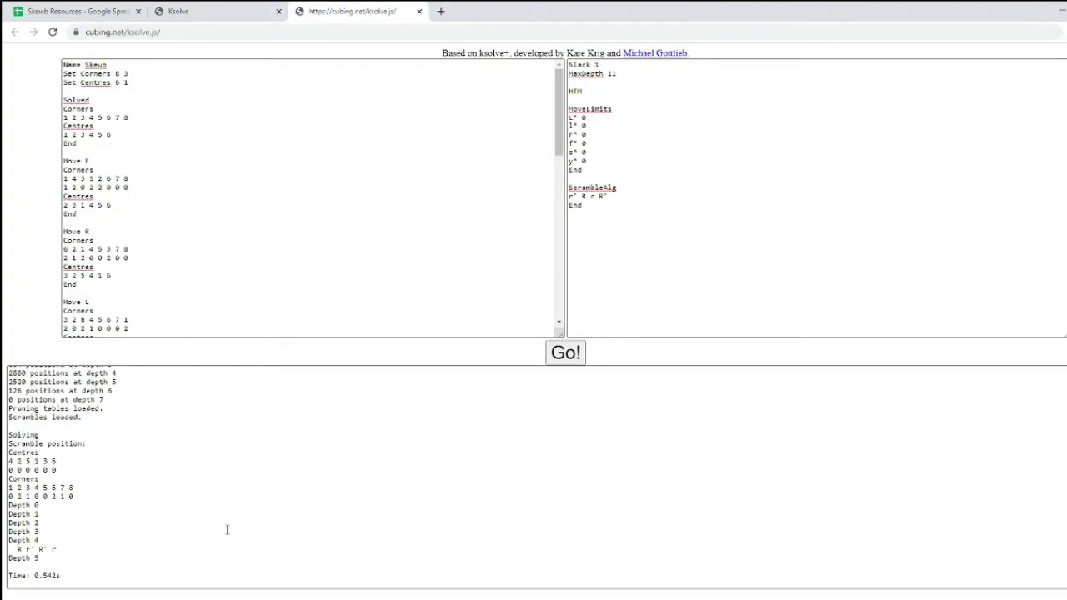
{"action": "scroll", "coordinate": [328, 386], "scroll_direction": "up", "scroll_amount": 10}
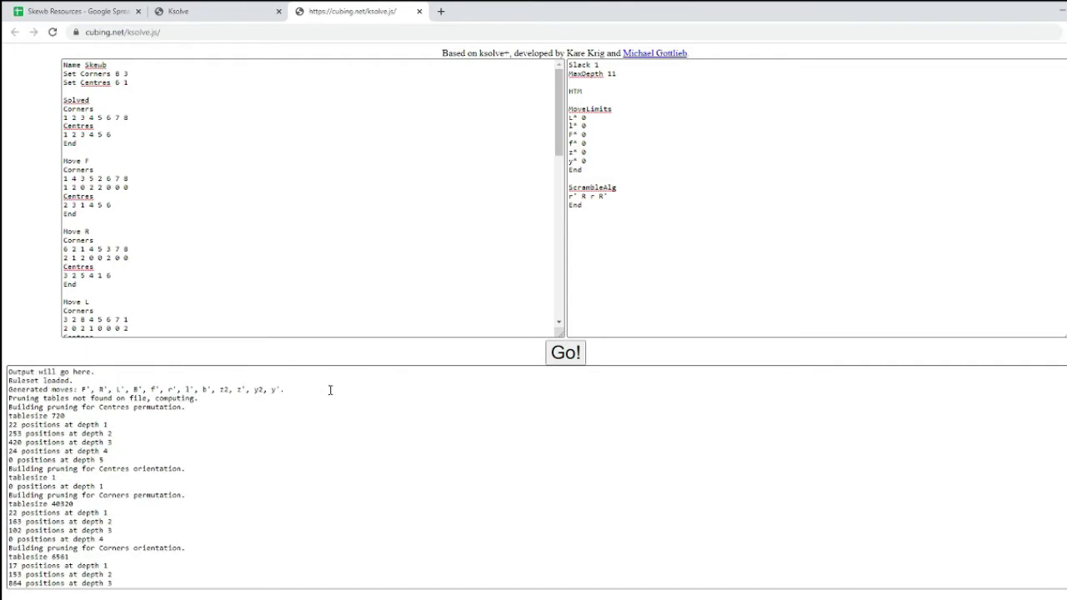
{"action": "scroll", "coordinate": [337, 409], "scroll_direction": "down", "scroll_amount": 10}
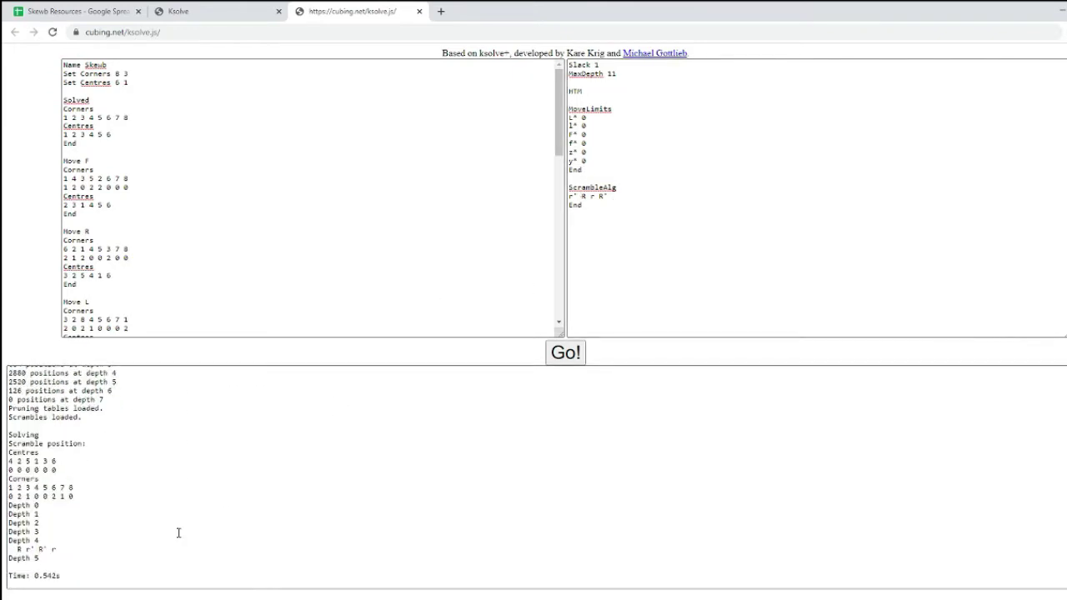
{"action": "left_click_drag", "start_coordinate": [17, 547], "coordinate": [54, 548]}
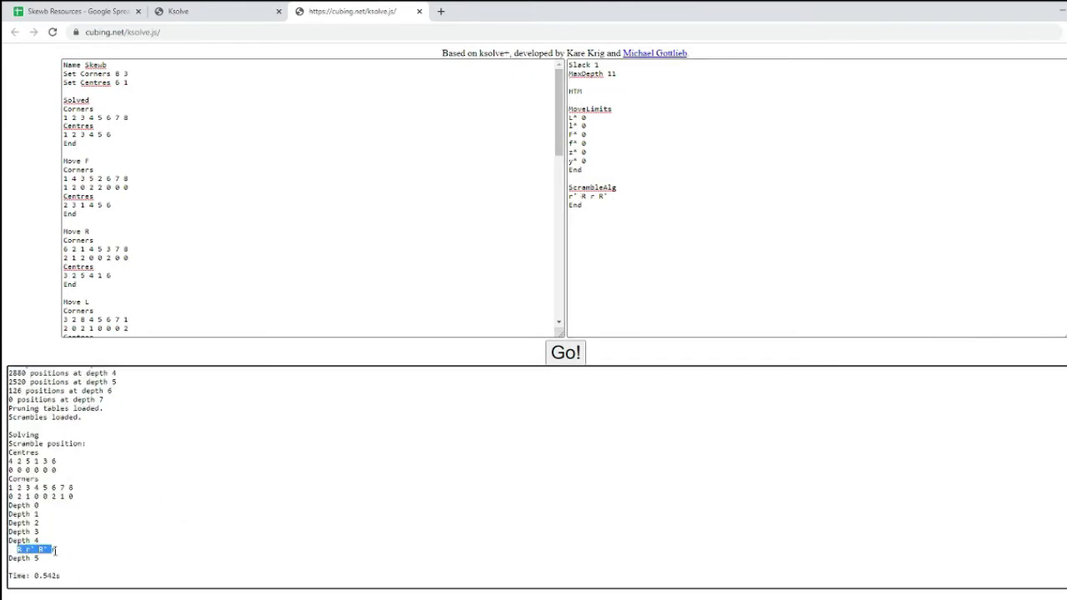
{"action": "left_click", "coordinate": [55, 548]}
{"action": "left_click", "coordinate": [600, 112]}
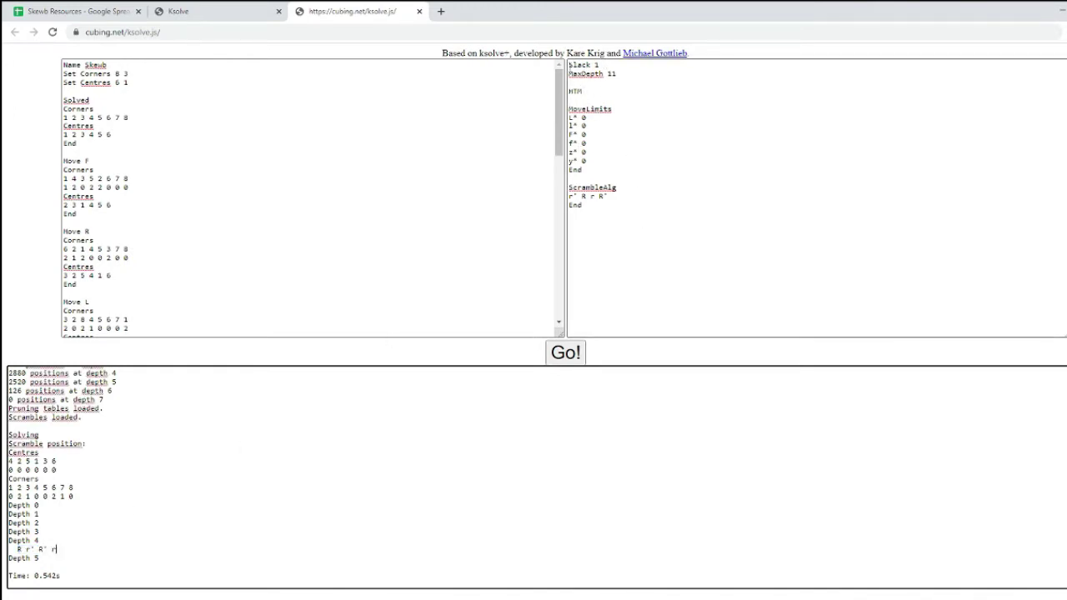
{"action": "left_click_drag", "start_coordinate": [569, 65], "coordinate": [589, 68]}
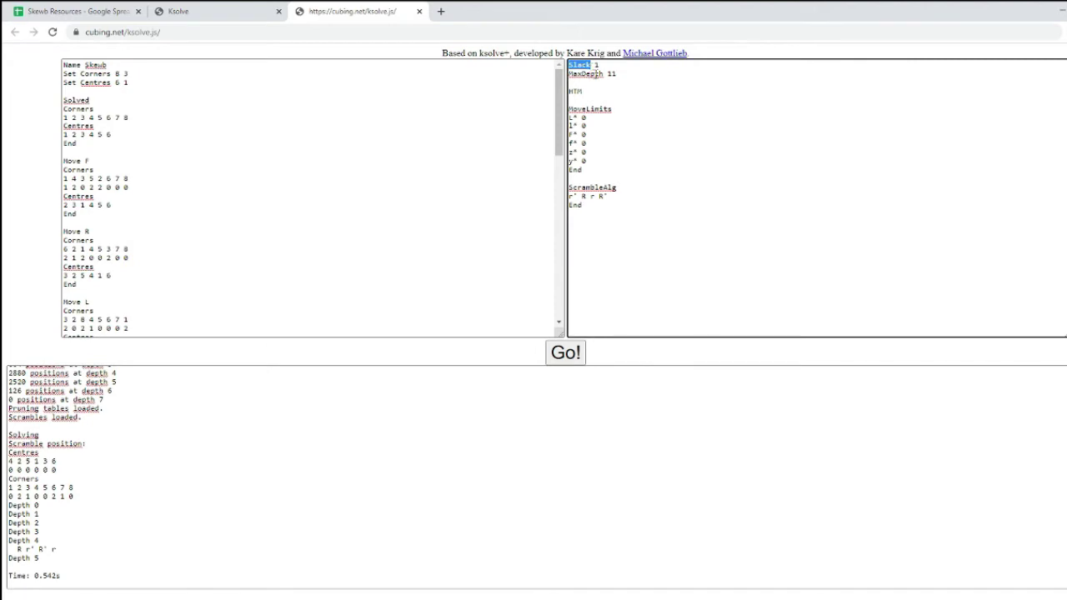
{"action": "left_click", "coordinate": [484, 291]}
{"action": "left_click", "coordinate": [236, 491]}
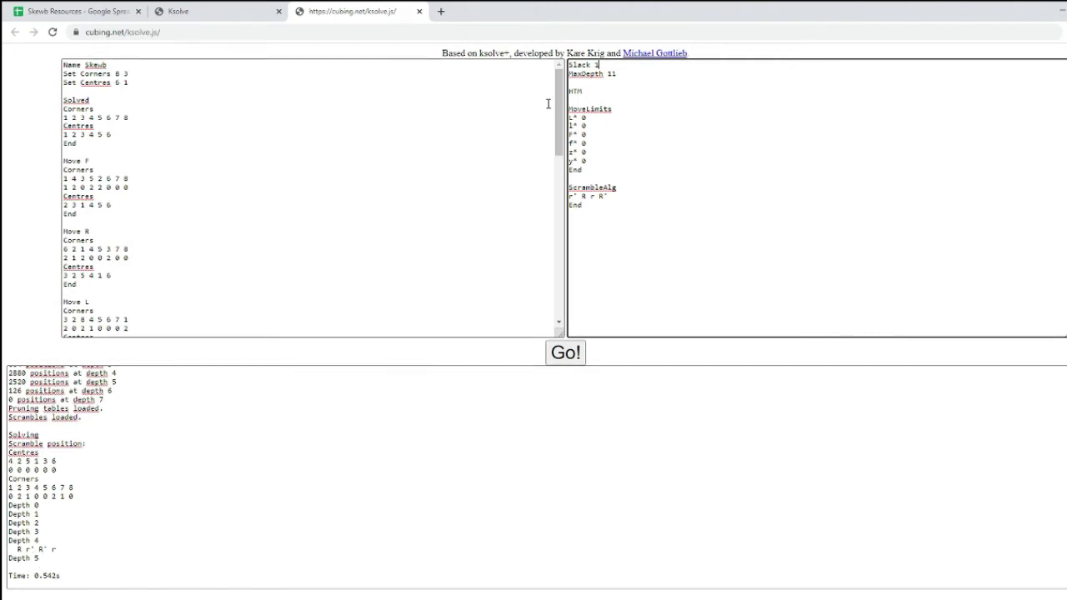
{"action": "left_click_drag", "start_coordinate": [8, 541], "coordinate": [45, 544]}
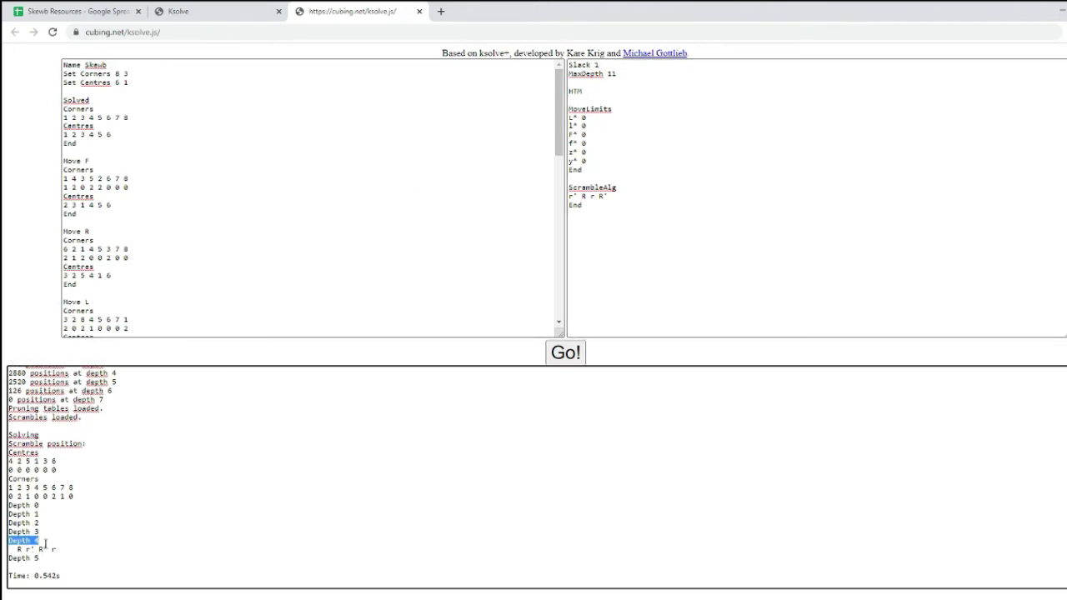
{"action": "left_click", "coordinate": [479, 250]}
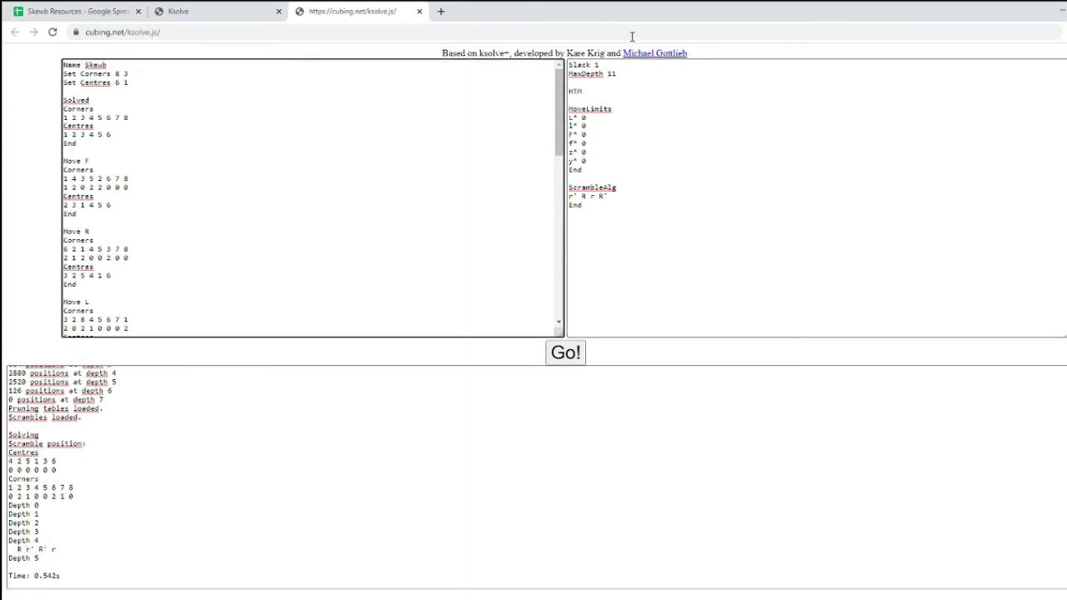
{"action": "double_click", "coordinate": [594, 66]}
{"action": "double_click", "coordinate": [589, 75]}
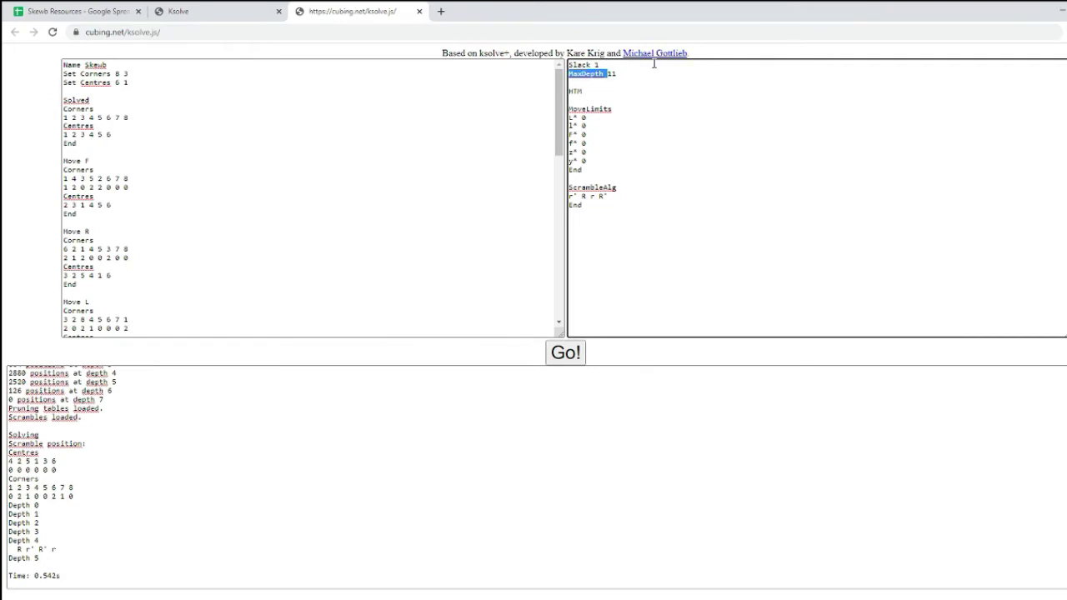
{"action": "left_click", "coordinate": [627, 75]}
{"action": "left_click_drag", "start_coordinate": [605, 74], "coordinate": [621, 78]}
{"action": "left_click", "coordinate": [618, 80]}
{"action": "left_click_drag", "start_coordinate": [569, 109], "coordinate": [596, 167]}
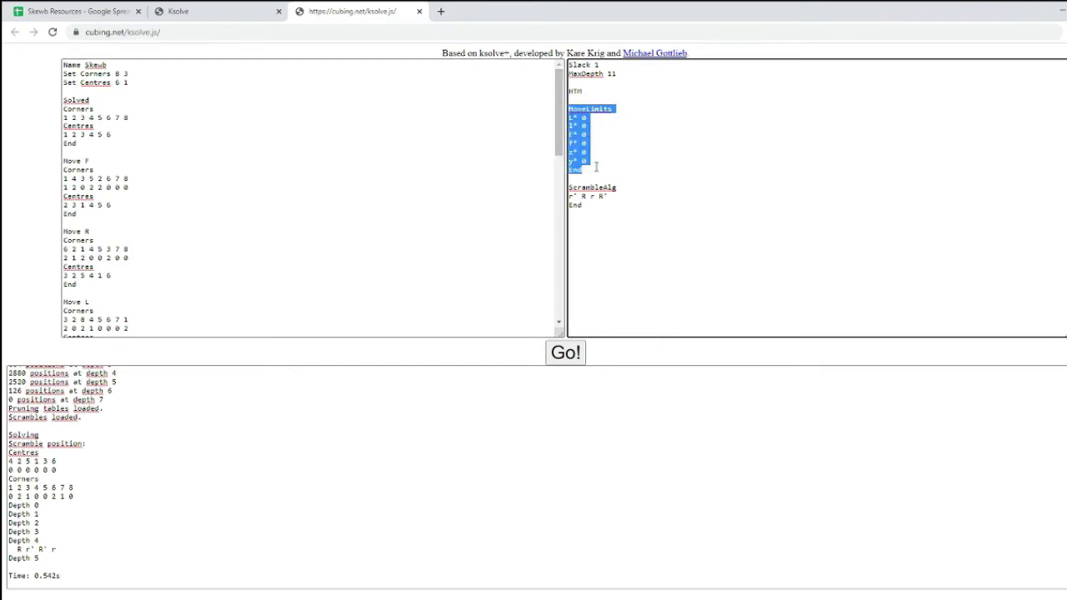
{"action": "left_click", "coordinate": [592, 151]}
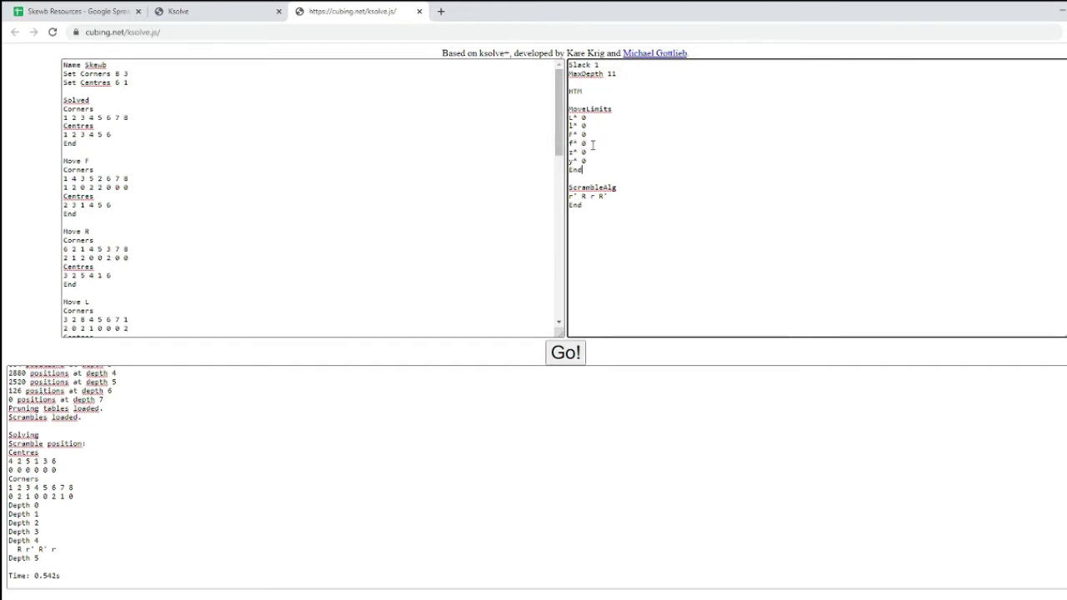
{"action": "double_click", "coordinate": [587, 185]}
{"action": "left_click", "coordinate": [606, 200]}
{"action": "left_click_drag", "start_coordinate": [608, 197], "coordinate": [569, 197]}
{"action": "left_click", "coordinate": [637, 231]}
{"action": "triple_click", "coordinate": [591, 194]}
{"action": "left_click", "coordinate": [643, 204]}
{"action": "left_click", "coordinate": [630, 197]}
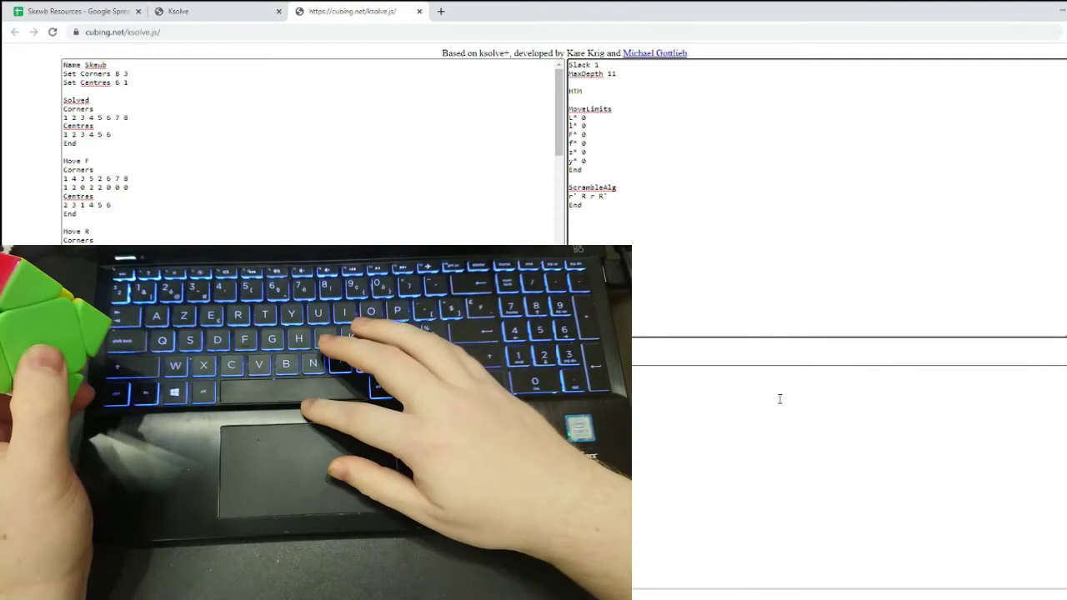
Step: Append z to the scramble so it reads r' R r R' z
{"action": "type", "text": "z"}
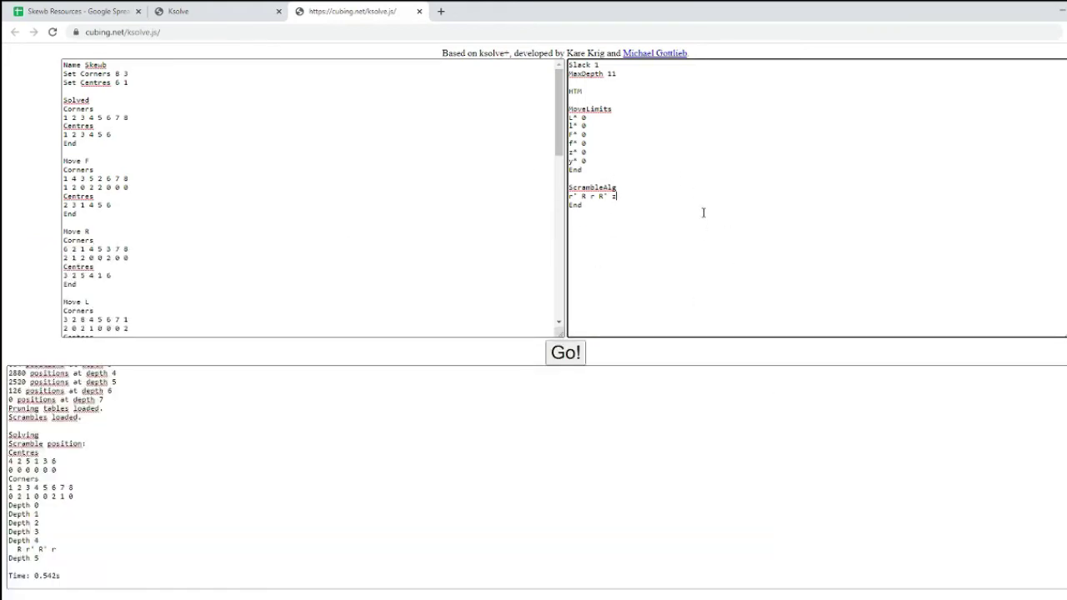
Step: In the Skewb Resources sheet, select cell E105's algorithm moves after the leading y x
{"action": "left_click", "coordinate": [92, 11]}
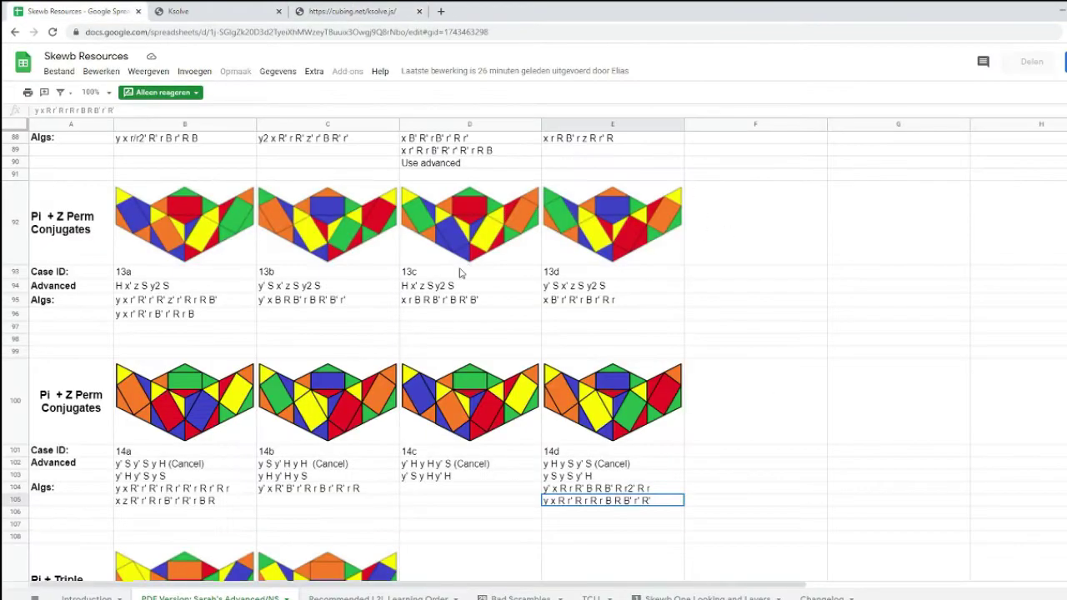
{"action": "left_click", "coordinate": [602, 390]}
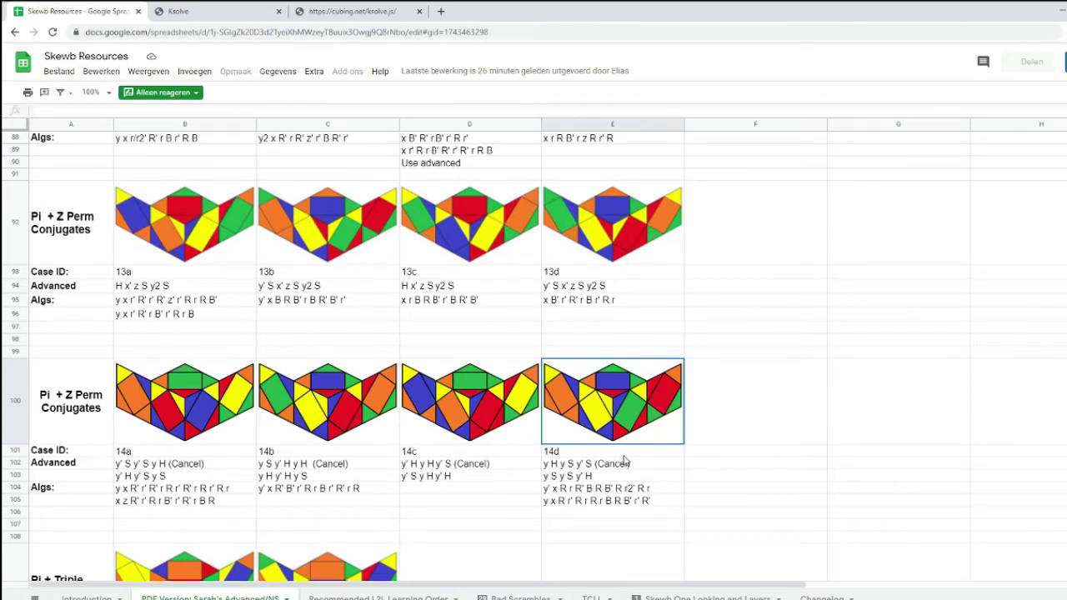
{"action": "left_click", "coordinate": [619, 489]}
{"action": "left_click", "coordinate": [609, 504]}
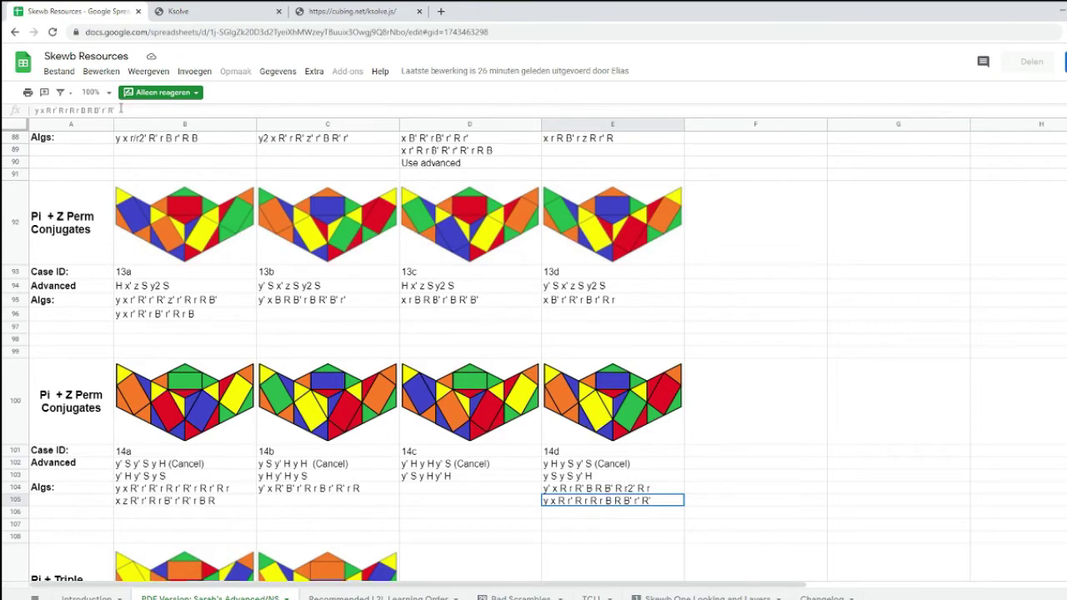
{"action": "left_click", "coordinate": [121, 110]}
{"action": "left_click", "coordinate": [41, 111], "text": "shift"}
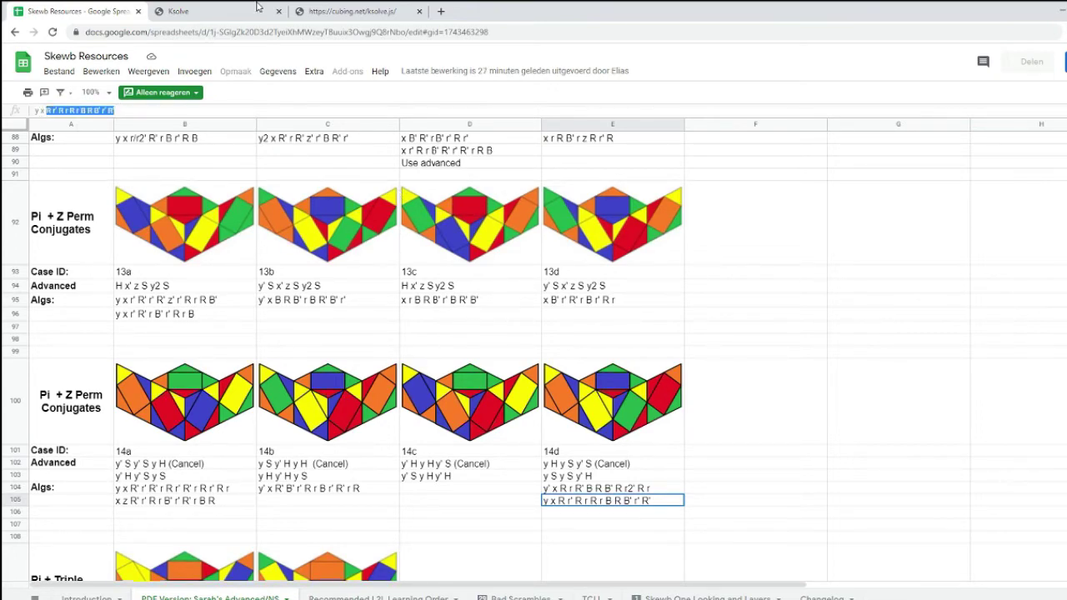
{"action": "left_click", "coordinate": [216, 10]}
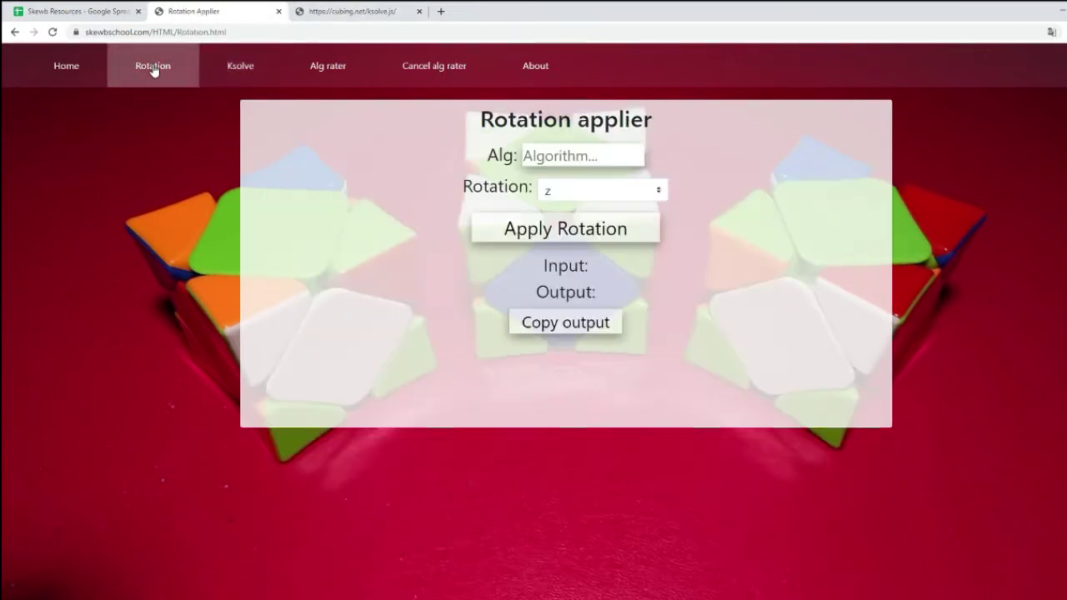
Step: Paste the E105 moves into the Rotation applier's algorithm field
{"action": "left_click", "coordinate": [599, 157]}
{"action": "type", "text": "R r' R r R r B R B' r' R'"}
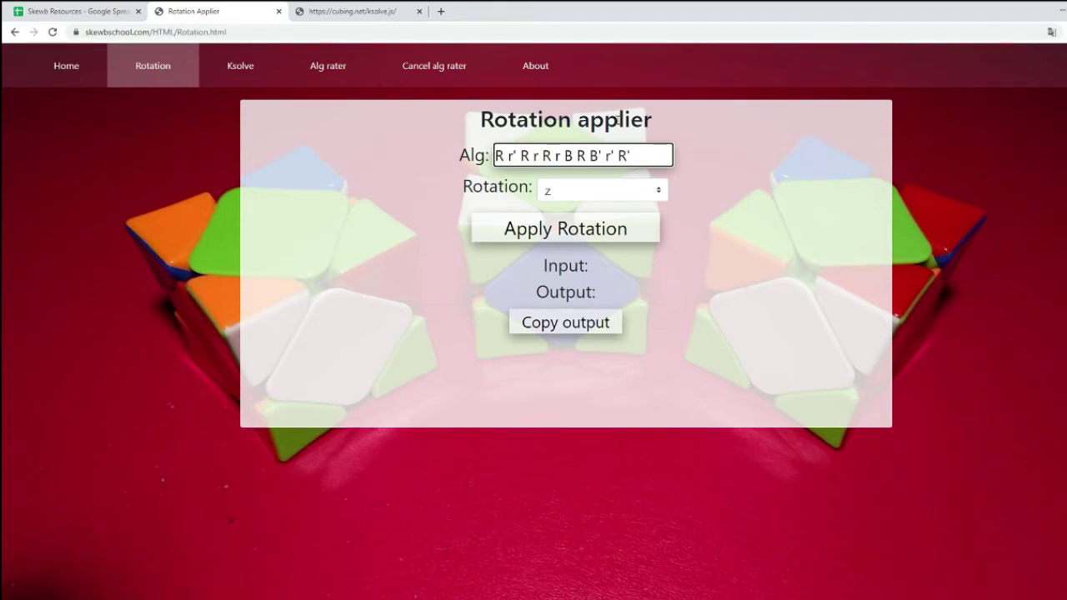
{"action": "left_click", "coordinate": [364, 10]}
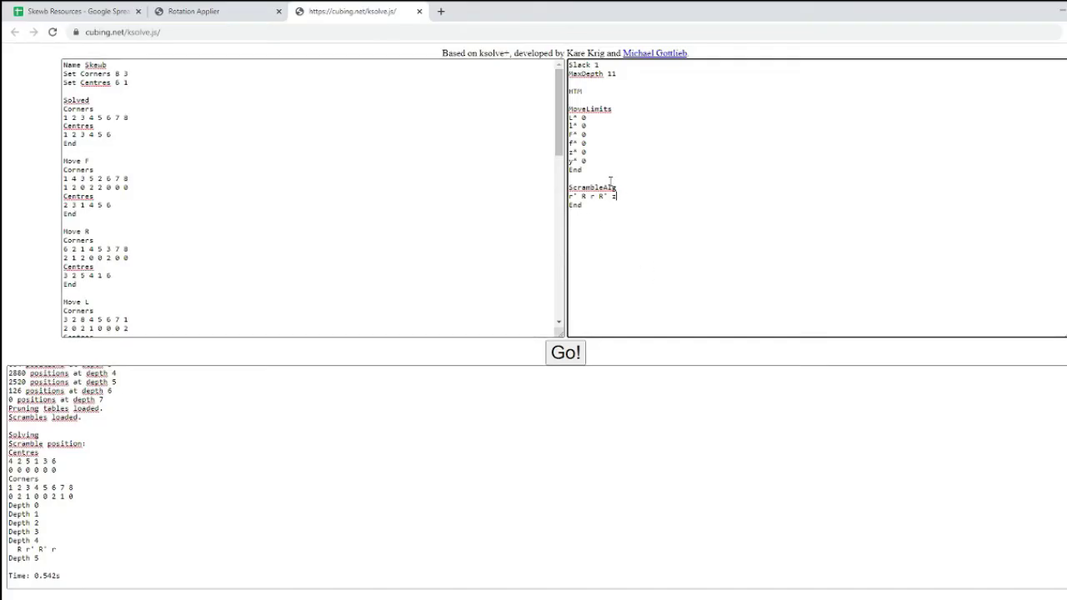
{"action": "left_click", "coordinate": [272, 11]}
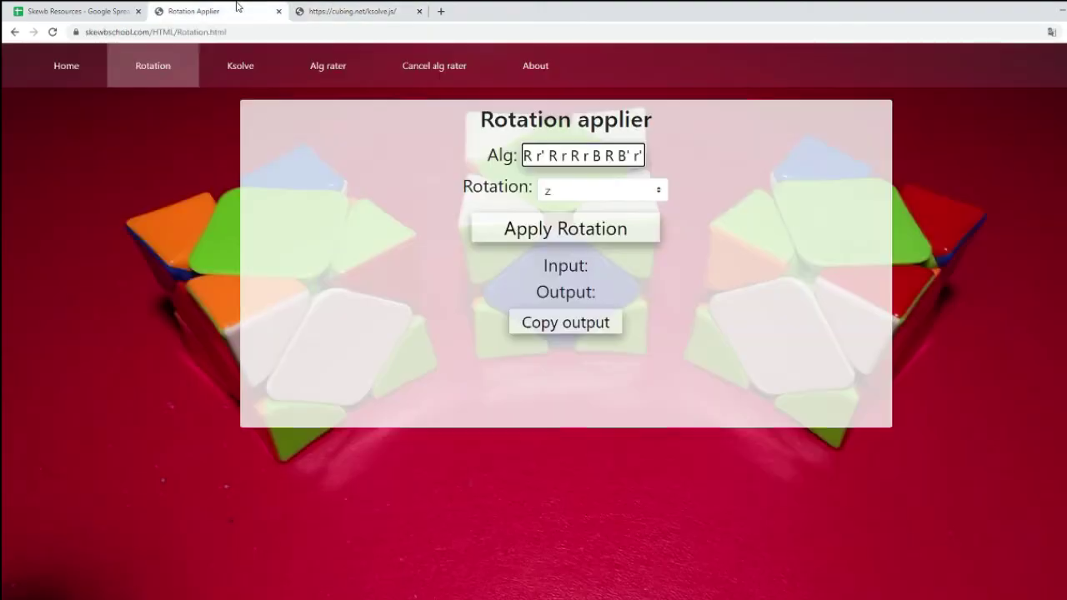
{"action": "left_click", "coordinate": [112, 10]}
{"action": "left_click", "coordinate": [200, 11]}
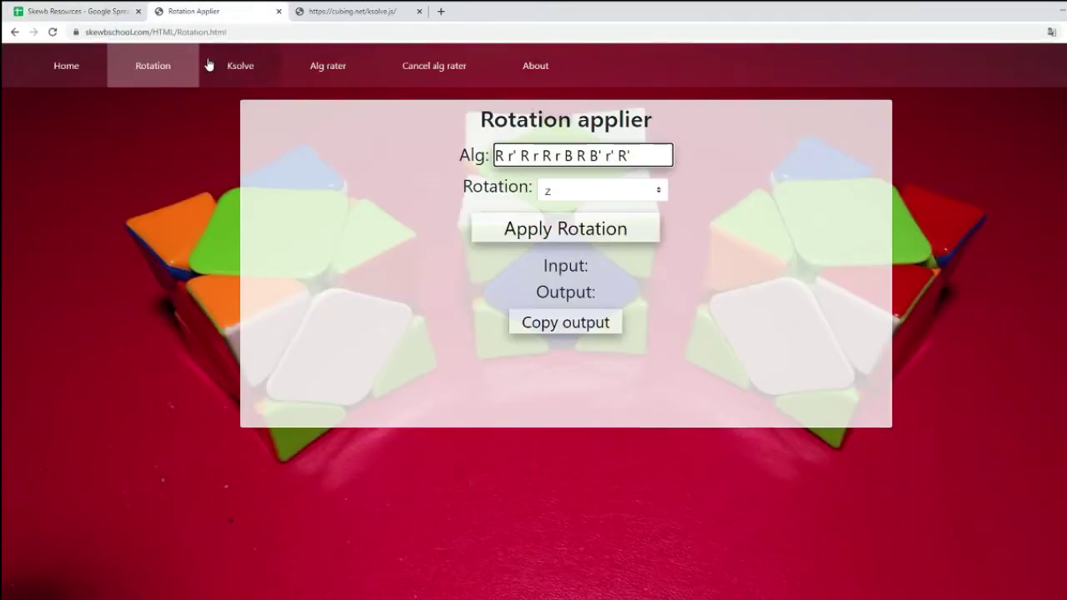
Step: Apply Inverse to get the output R r B R' B' r' R' r' R' r R'
{"action": "left_click", "coordinate": [600, 190]}
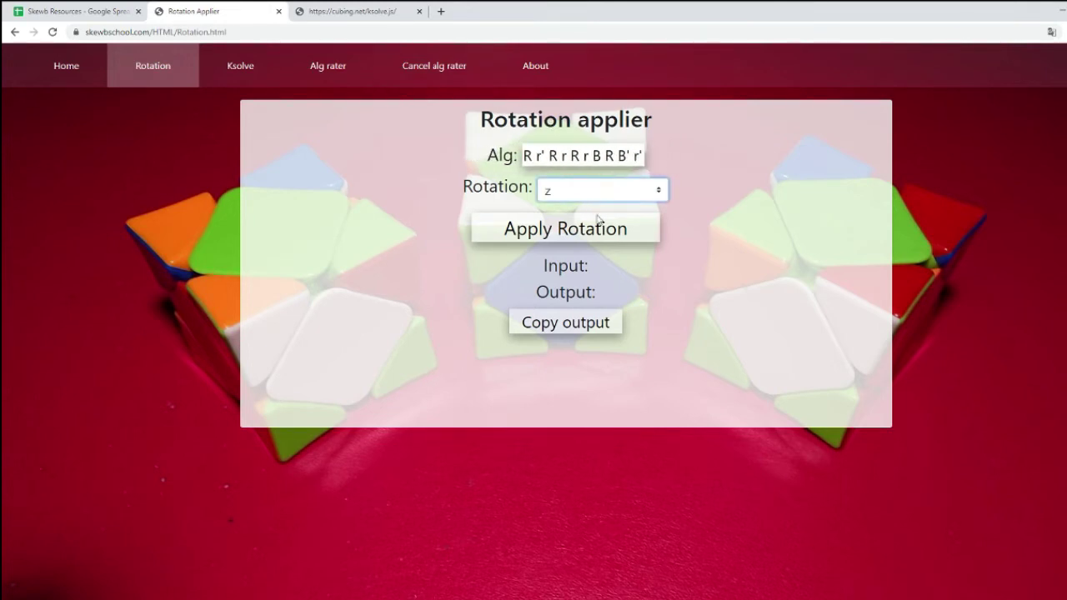
{"action": "left_click", "coordinate": [596, 259]}
{"action": "left_click", "coordinate": [639, 240]}
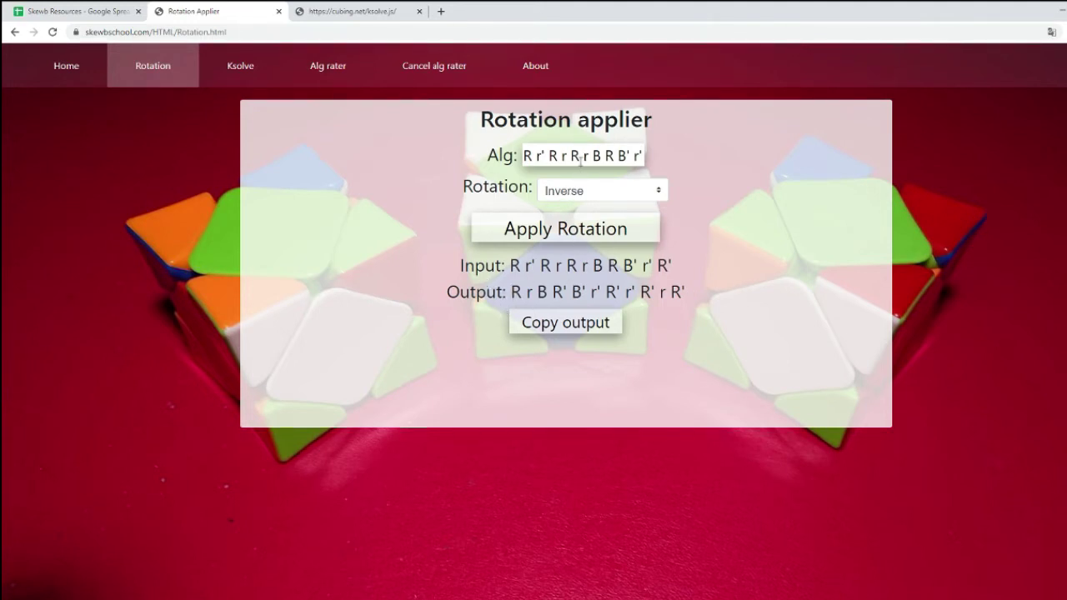
Step: Switch the rotation setting to Remove z rotations and copy the inverted output
{"action": "left_click", "coordinate": [583, 197]}
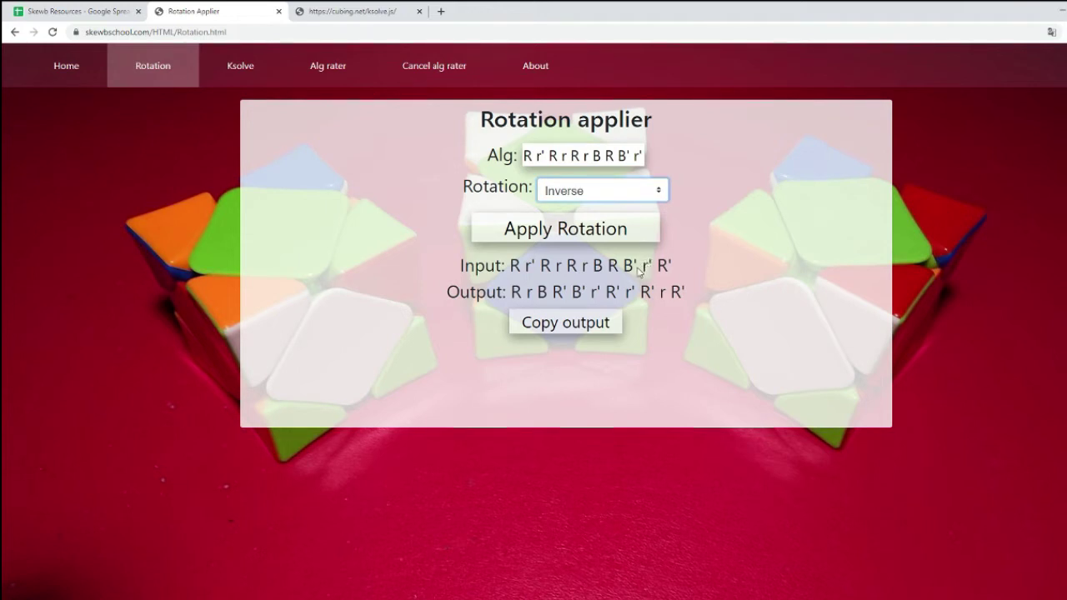
{"action": "left_click", "coordinate": [569, 209]}
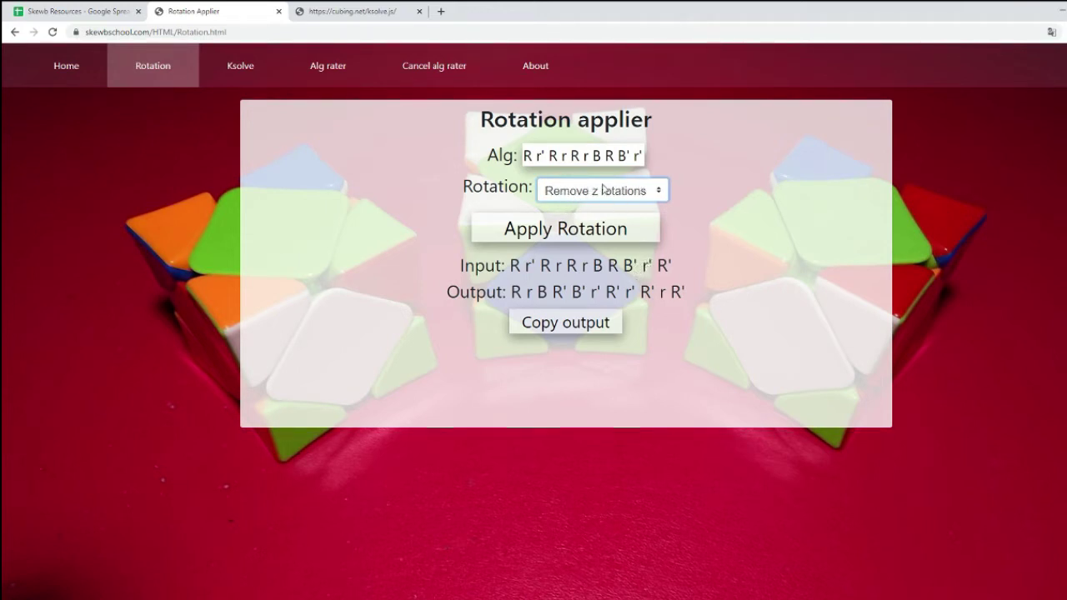
{"action": "left_click", "coordinate": [400, 11]}
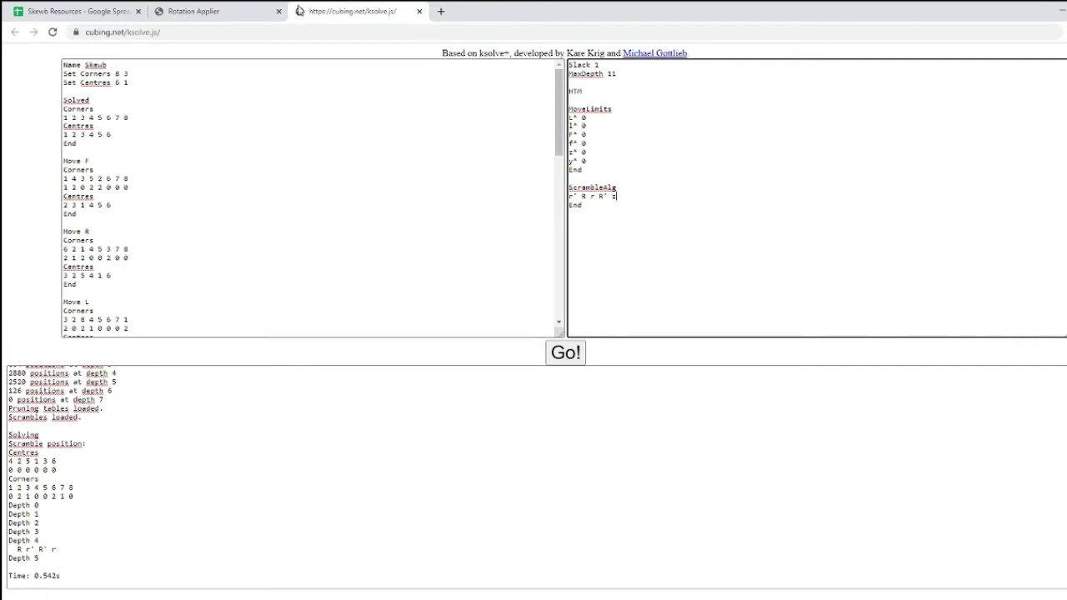
{"action": "left_click", "coordinate": [121, 8]}
{"action": "left_click", "coordinate": [200, 10]}
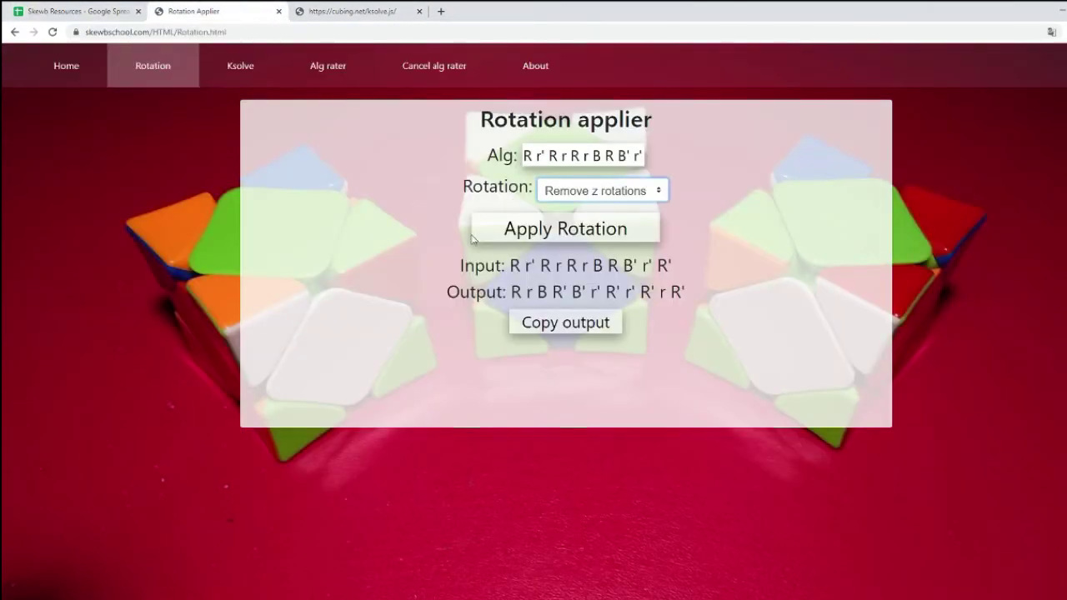
{"action": "left_click", "coordinate": [557, 325]}
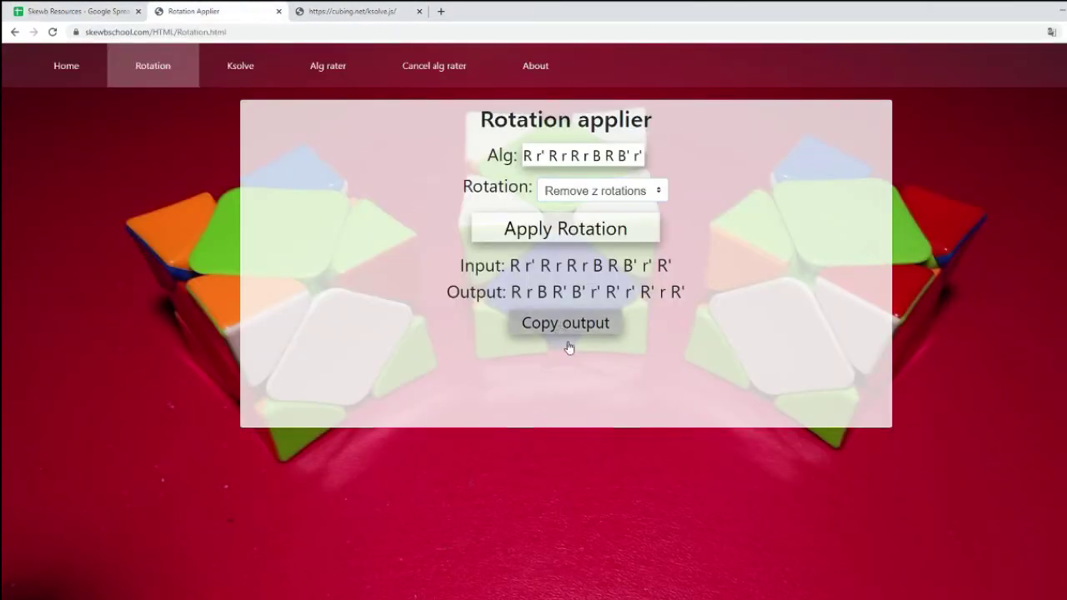
Step: Replace the Ksolve.js scramble r' R r R' z with R r B R' B' r' R' r' R' r R'
{"action": "left_click", "coordinate": [344, 10]}
{"action": "triple_click", "coordinate": [602, 195]}
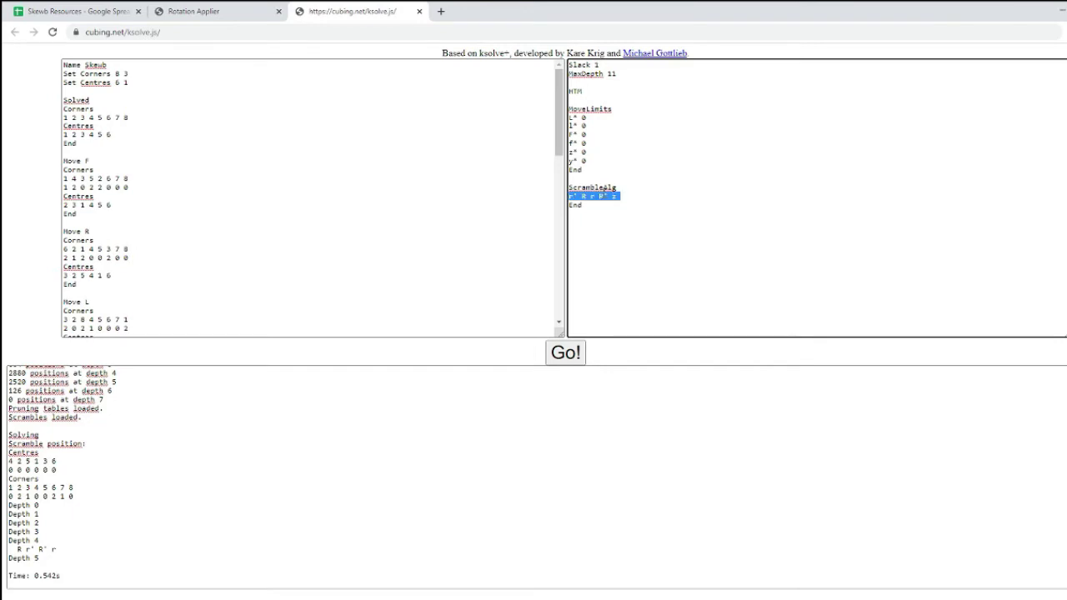
{"action": "key", "text": "ctrl+v"}
{"action": "key", "text": "Return"}
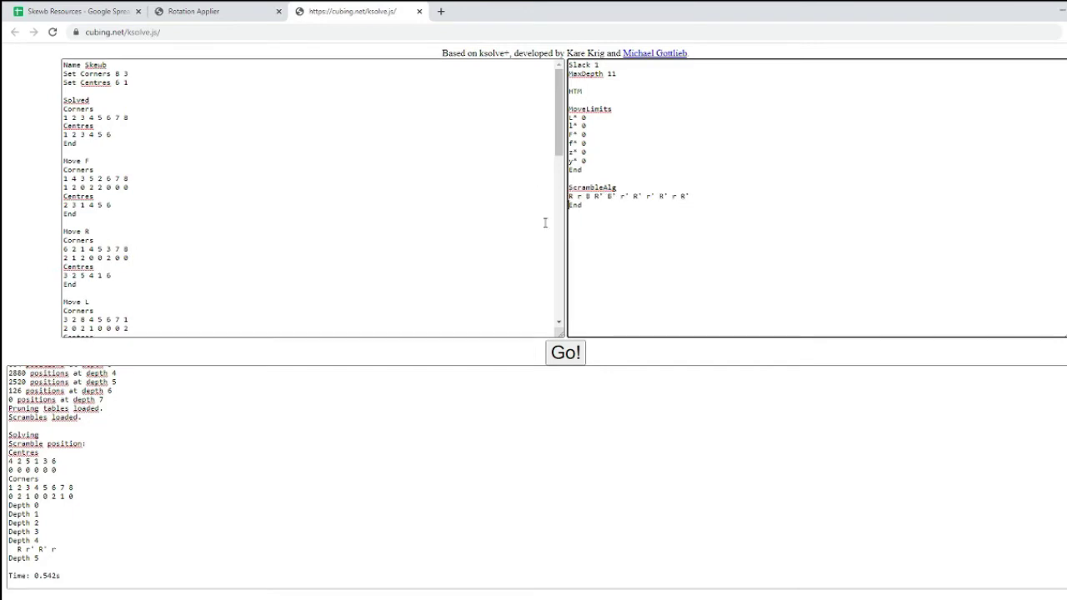
Step: Run the solver and review its depth-9 and depth-10 solutions
{"action": "left_click", "coordinate": [567, 353]}
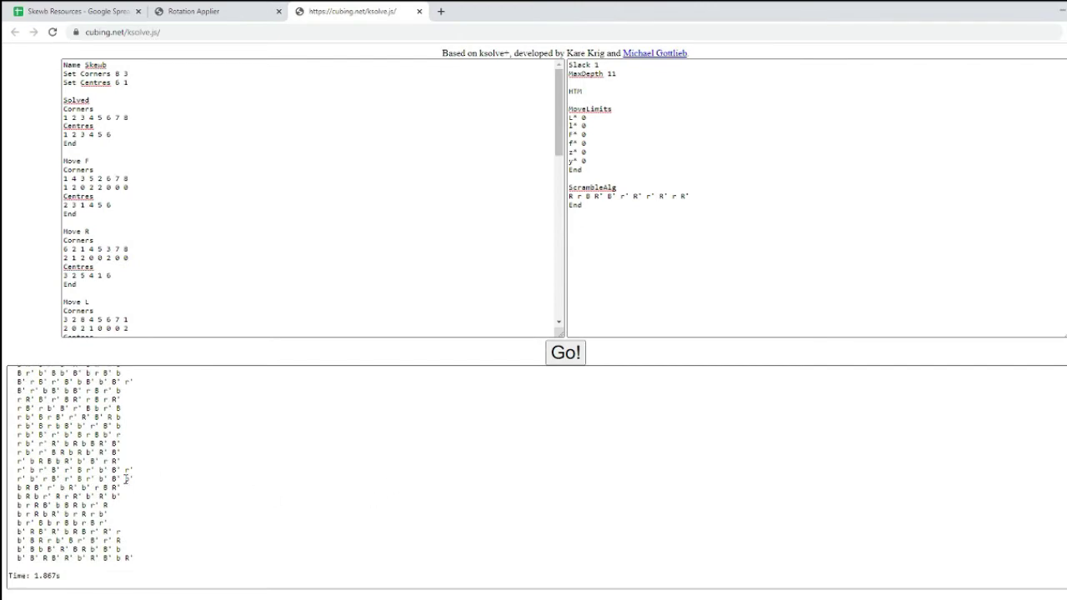
{"action": "key", "text": "Return"}
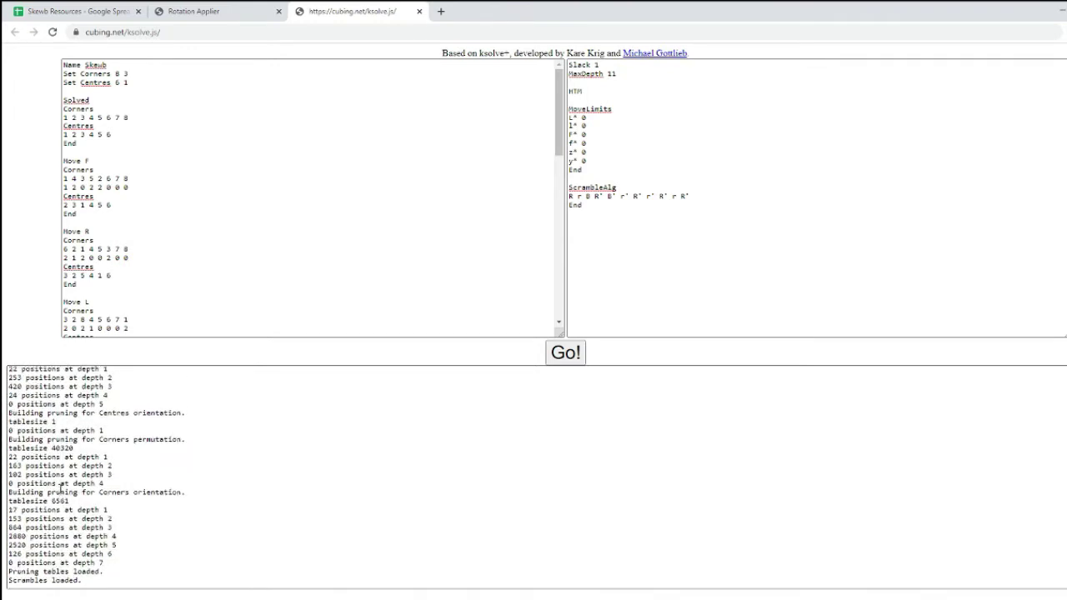
{"action": "scroll", "coordinate": [53, 481], "scroll_direction": "up", "scroll_amount": 10}
{"action": "scroll", "coordinate": [126, 397], "scroll_direction": "down", "scroll_amount": 2}
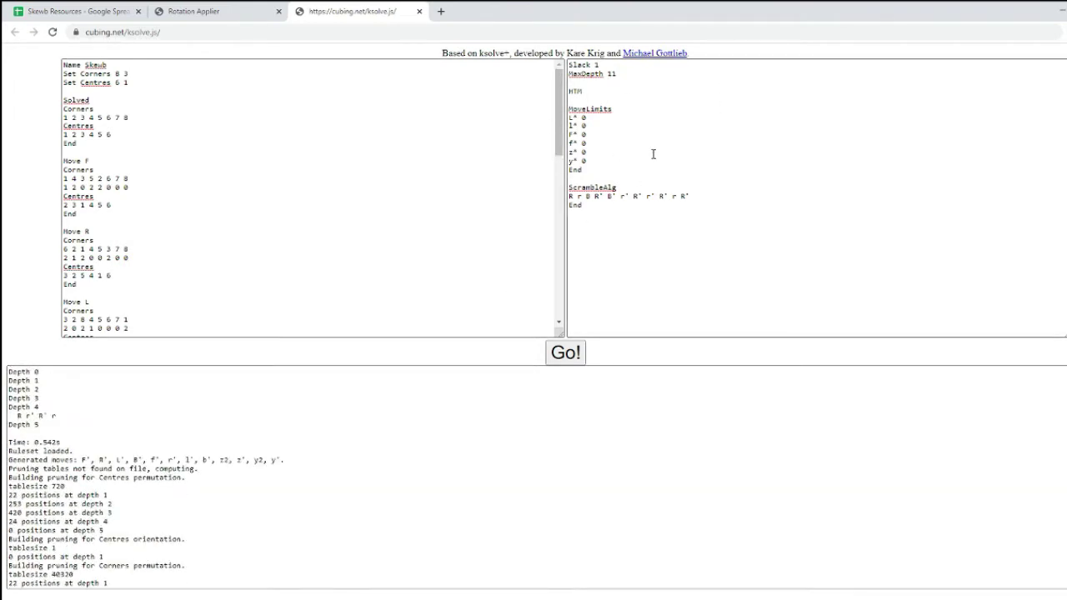
{"action": "scroll", "coordinate": [65, 488], "scroll_direction": "up", "scroll_amount": 2}
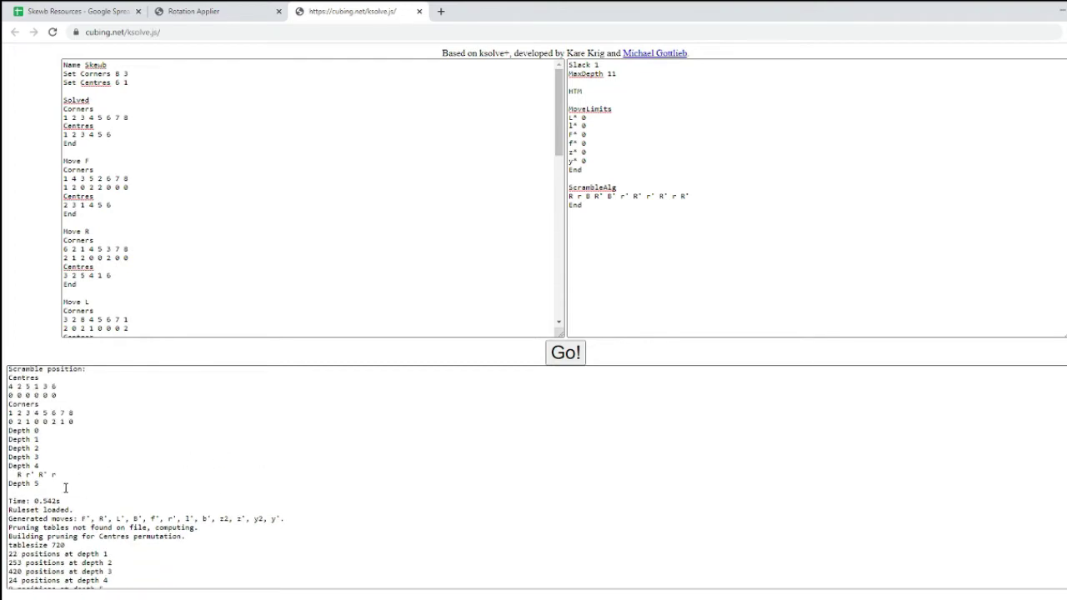
{"action": "left_click_drag", "start_coordinate": [60, 489], "coordinate": [16, 440]}
{"action": "left_click", "coordinate": [79, 501]}
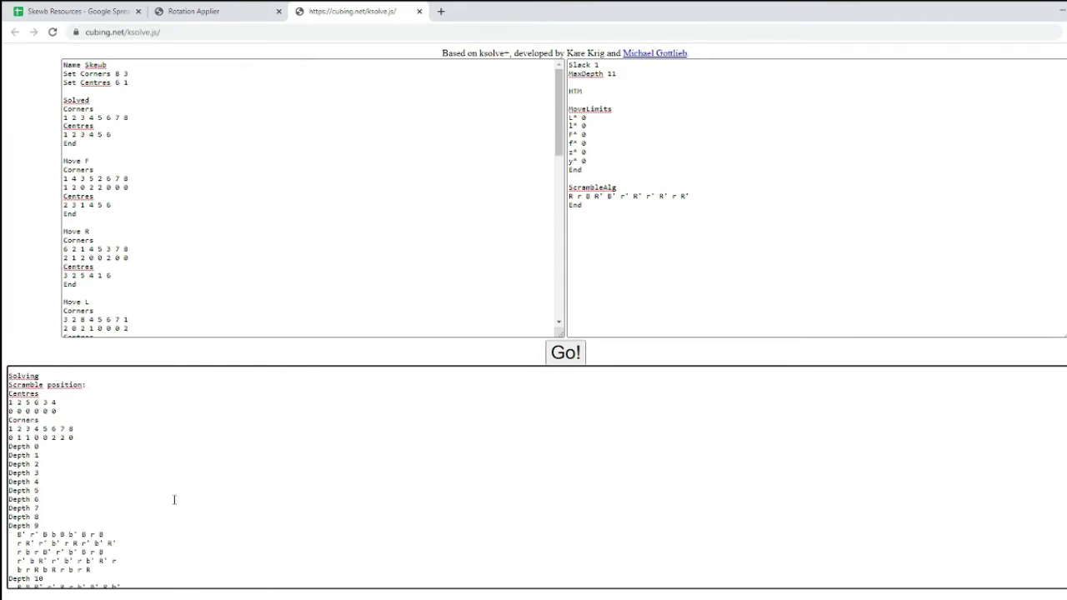
Step: Clear the old solver output, undo a stray paste, and rerun the solve
{"action": "key", "text": "ctrl+a"}
{"action": "key", "text": "BackSpace"}
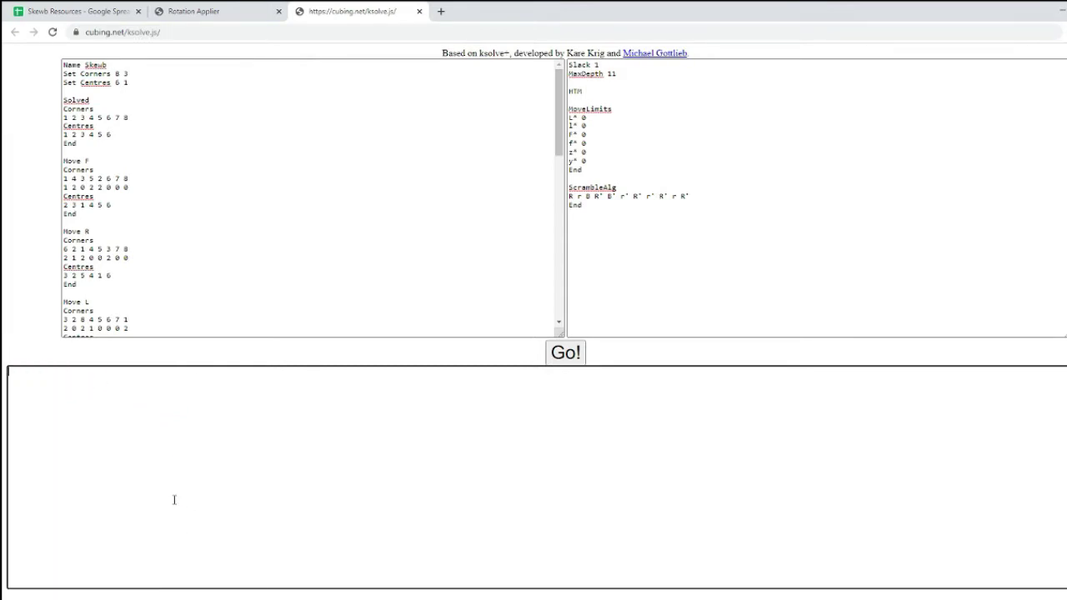
{"action": "key", "text": "ctrl+v"}
{"action": "key", "text": "ctrl+z"}
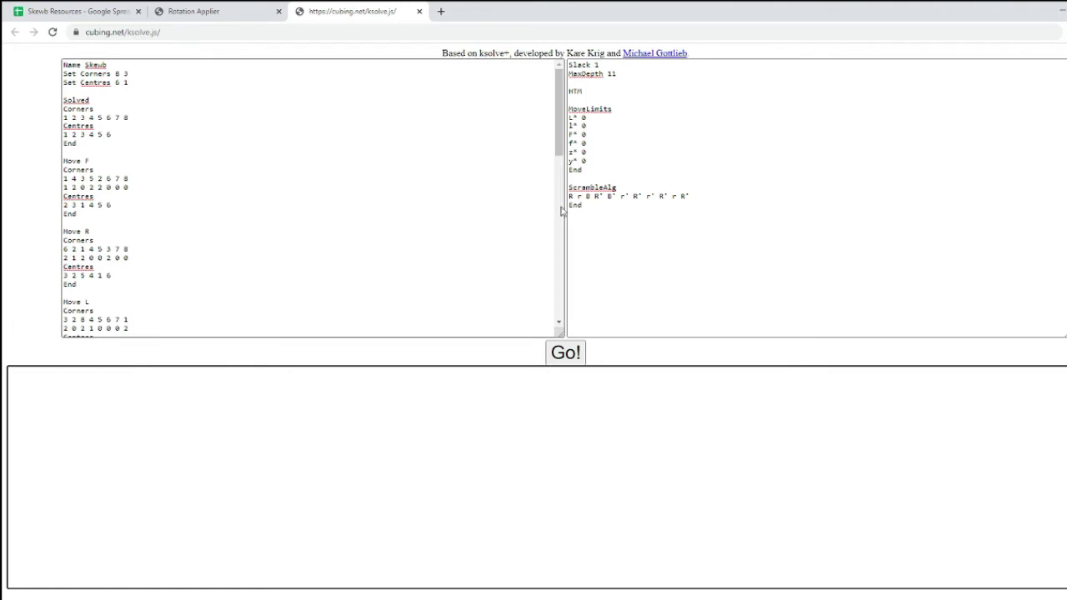
{"action": "left_click", "coordinate": [568, 359]}
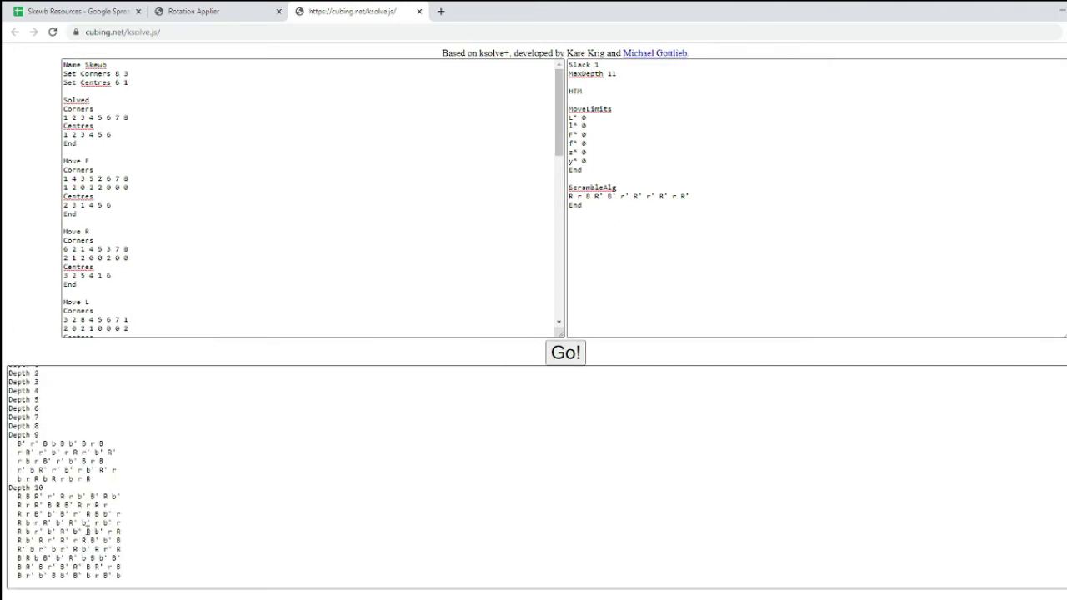
{"action": "scroll", "coordinate": [159, 527], "scroll_direction": "up", "scroll_amount": 10}
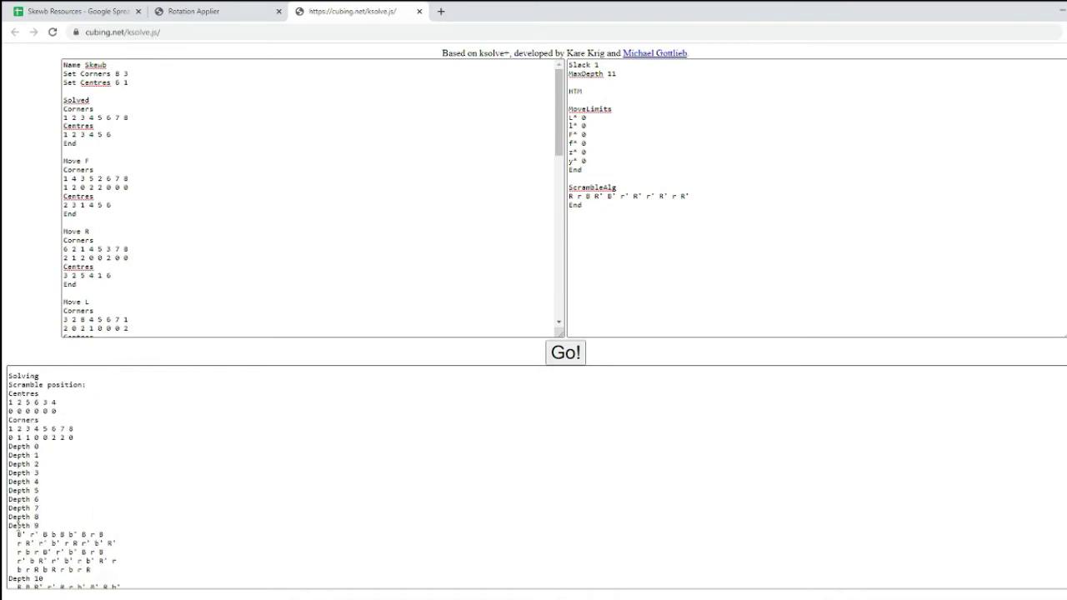
{"action": "scroll", "coordinate": [30, 565], "scroll_direction": "down", "scroll_amount": 1}
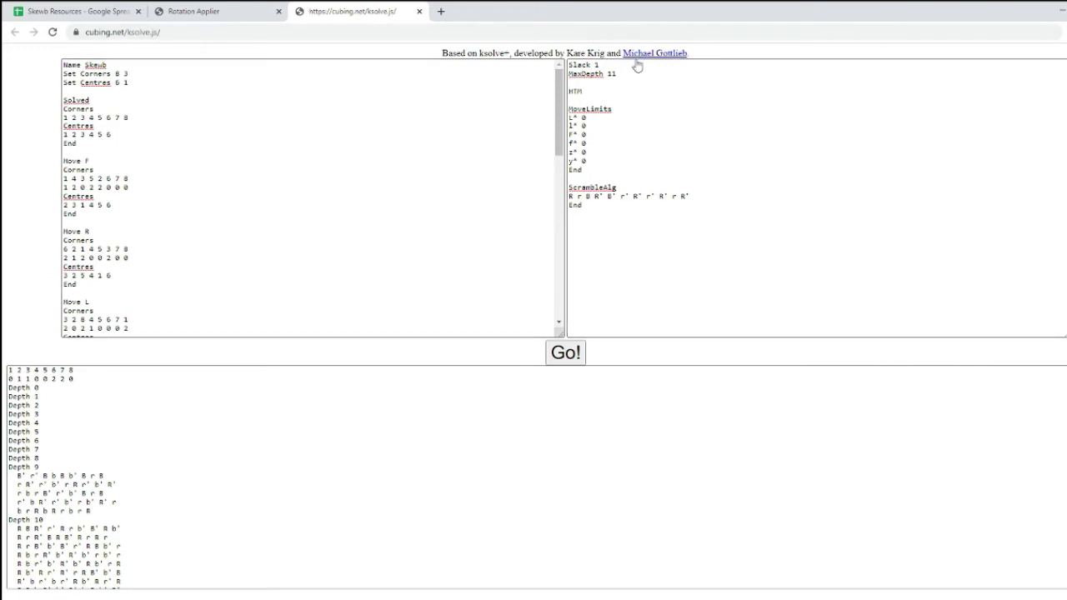
Step: Copy the complete solver output, which ends with Time: 1.874s
{"action": "left_click", "coordinate": [136, 472]}
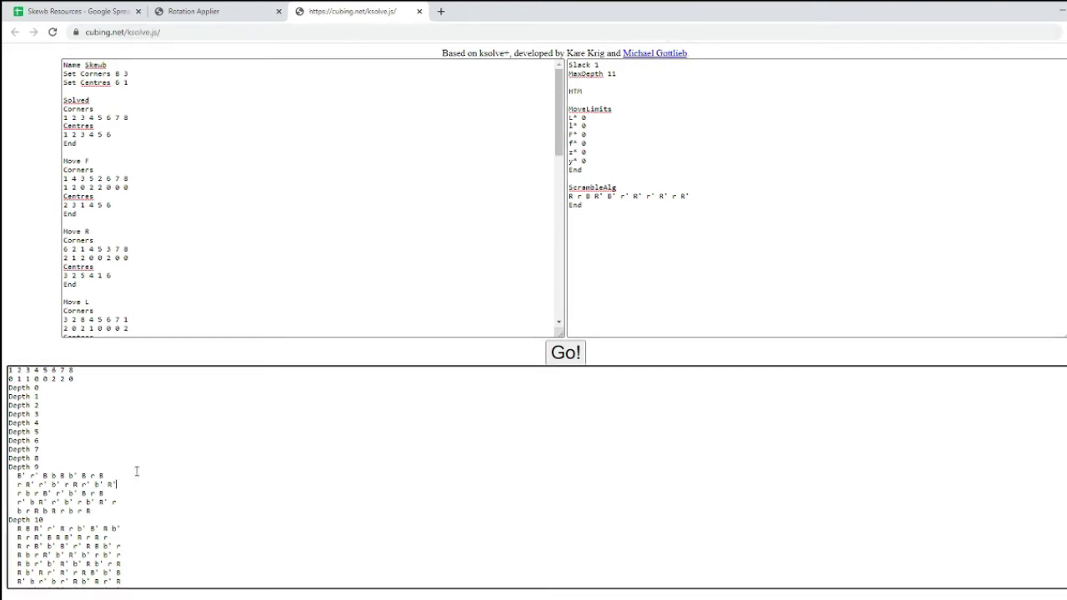
{"action": "scroll", "coordinate": [83, 575], "scroll_direction": "down", "scroll_amount": 5}
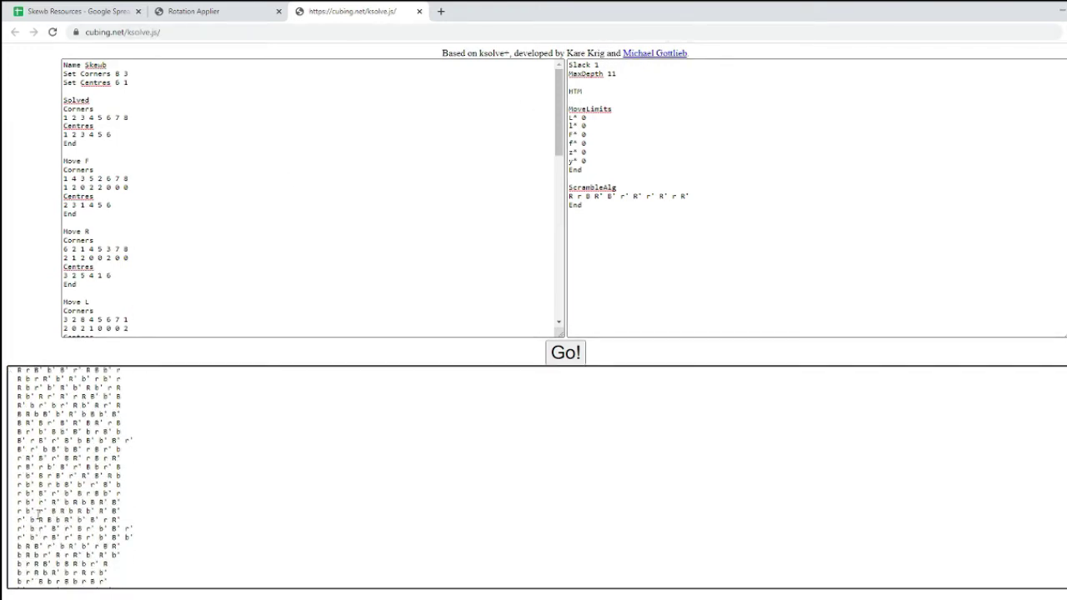
{"action": "scroll", "coordinate": [52, 490], "scroll_direction": "down", "scroll_amount": 2}
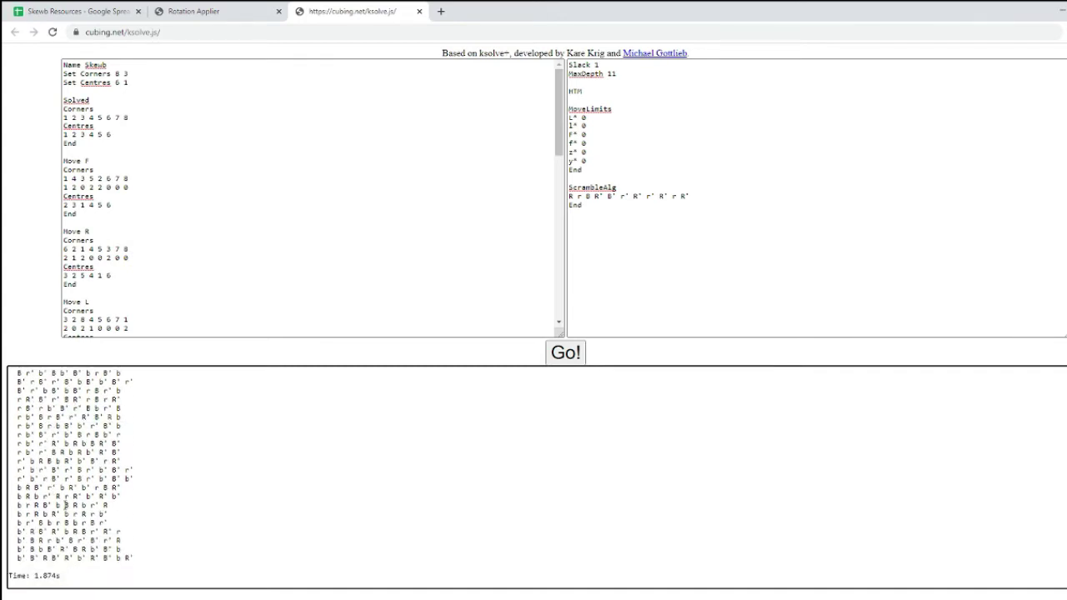
{"action": "key", "text": "ctrl+a"}
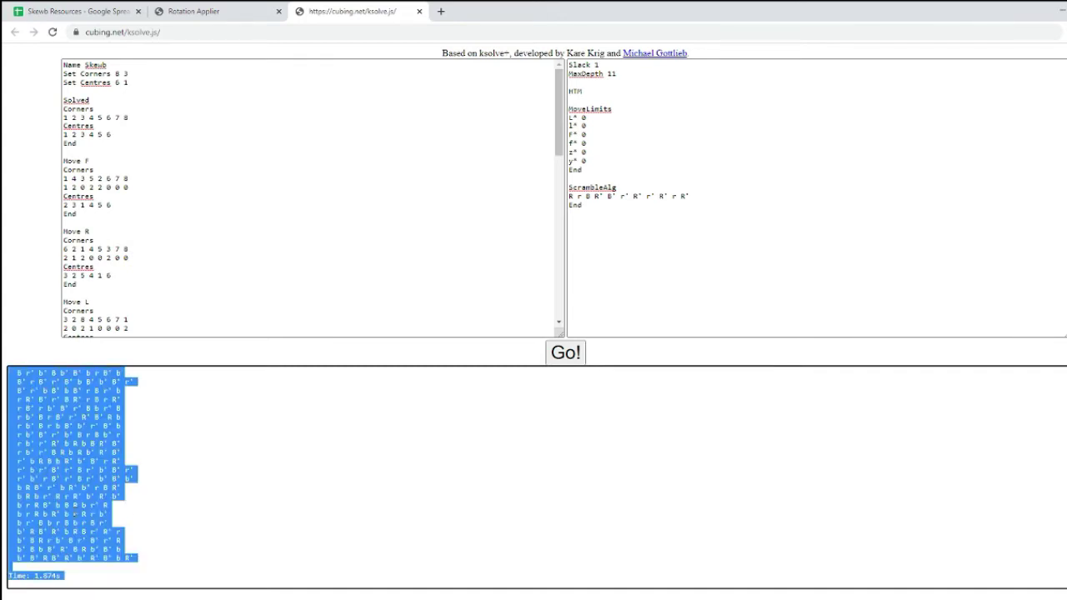
{"action": "key", "text": "ctrl+c"}
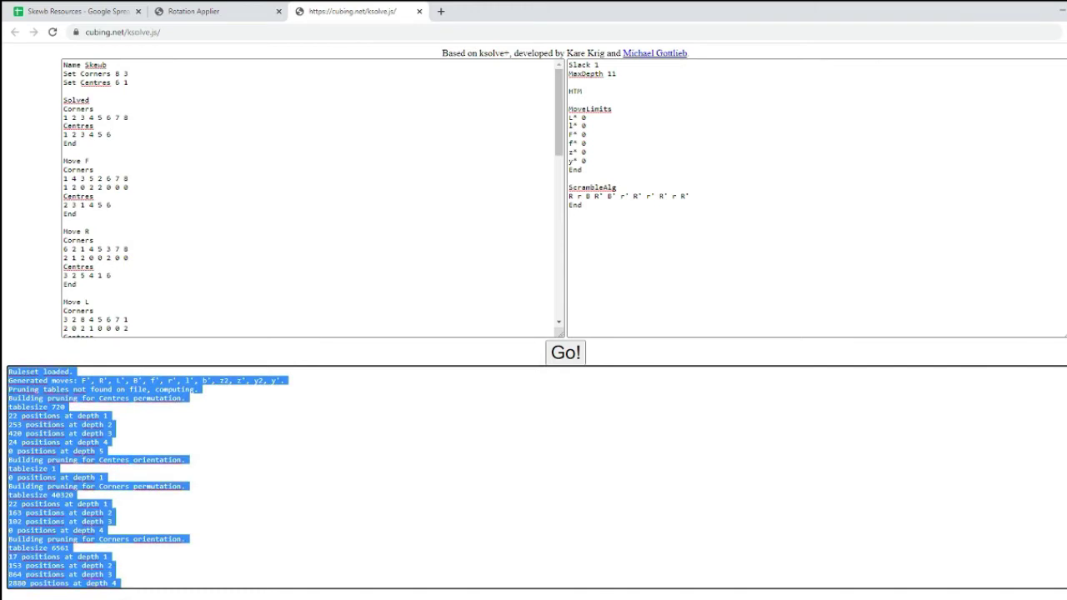
{"action": "left_click", "coordinate": [220, 11]}
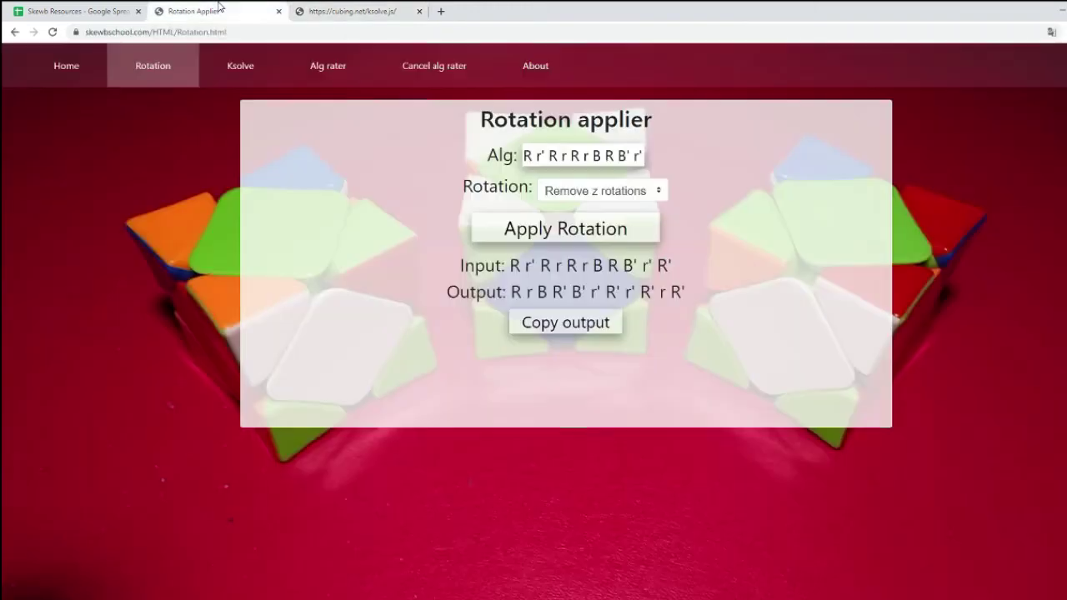
Step: Paste the Ksolve output into the Alg rater and rate it, topping out at 3.75
{"action": "left_click", "coordinate": [349, 76]}
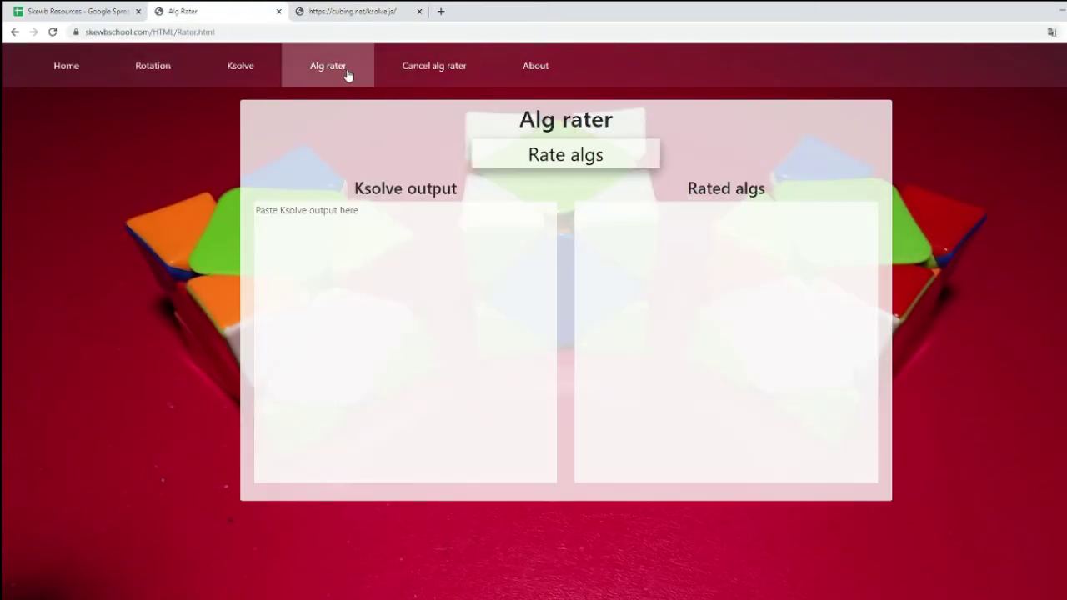
{"action": "left_click", "coordinate": [326, 239]}
{"action": "key", "text": "ctrl+v"}
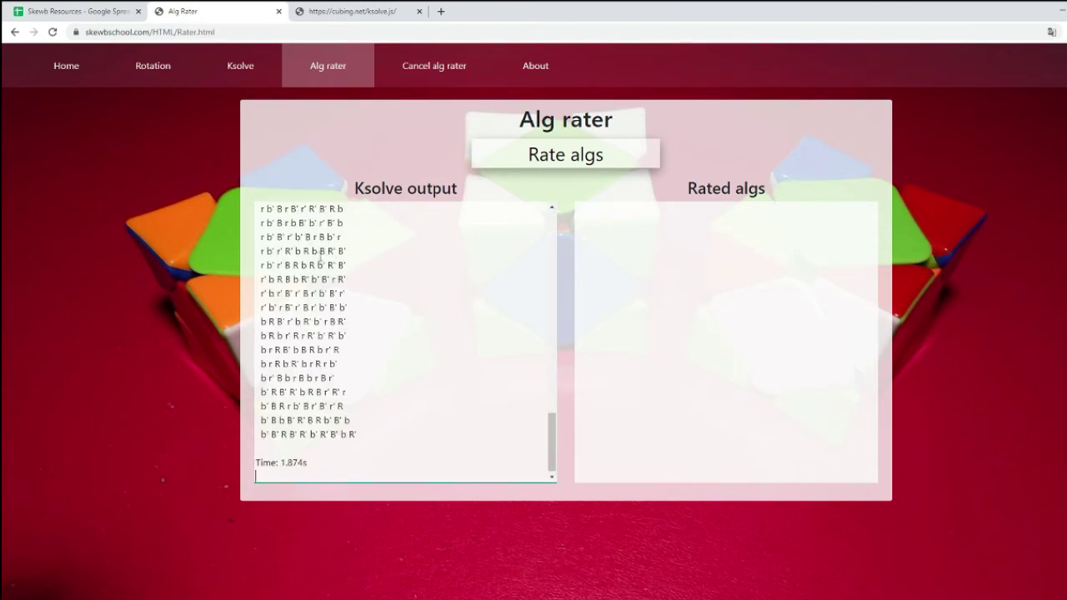
{"action": "scroll", "coordinate": [369, 298], "scroll_direction": "up", "scroll_amount": 12}
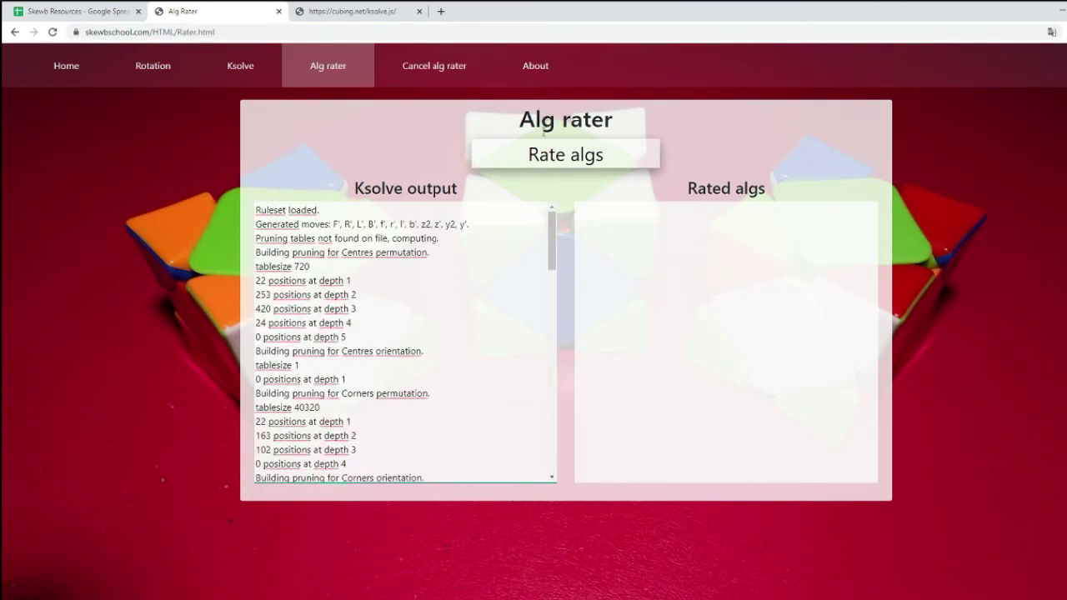
{"action": "left_click", "coordinate": [545, 153]}
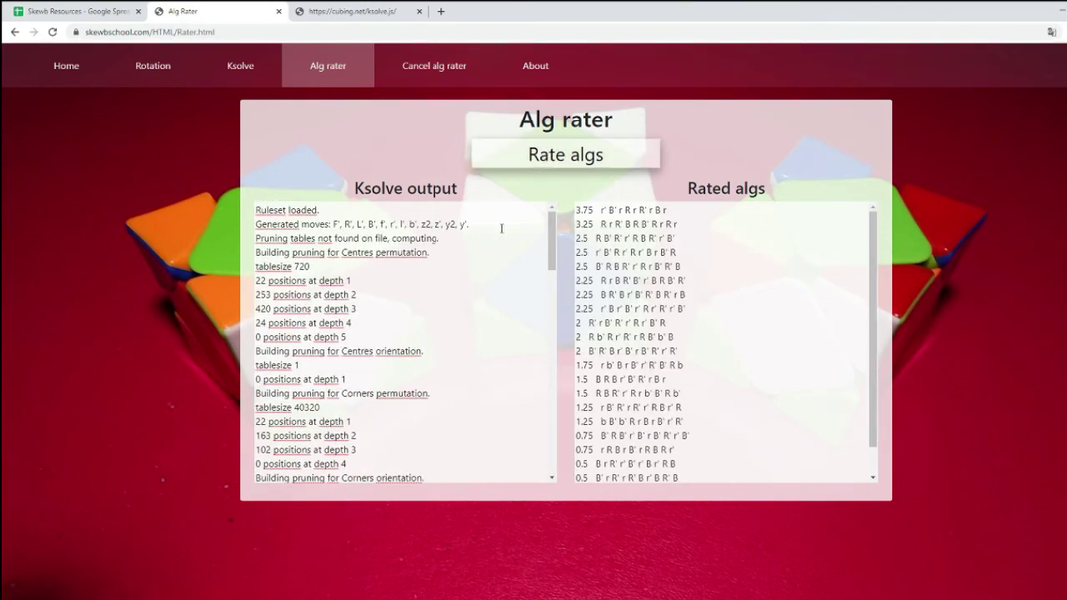
{"action": "scroll", "coordinate": [300, 325], "scroll_direction": "down", "scroll_amount": 4}
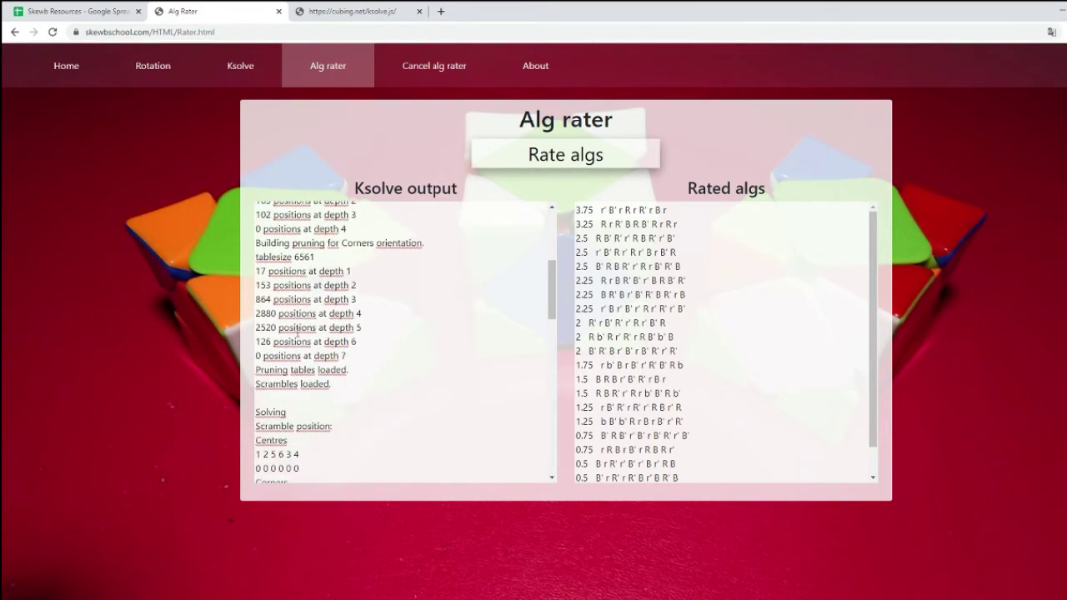
{"action": "left_click", "coordinate": [581, 209]}
Step: Review the top-rated alg in the Rated algs list
{"action": "key", "text": "ctrl+Right"}
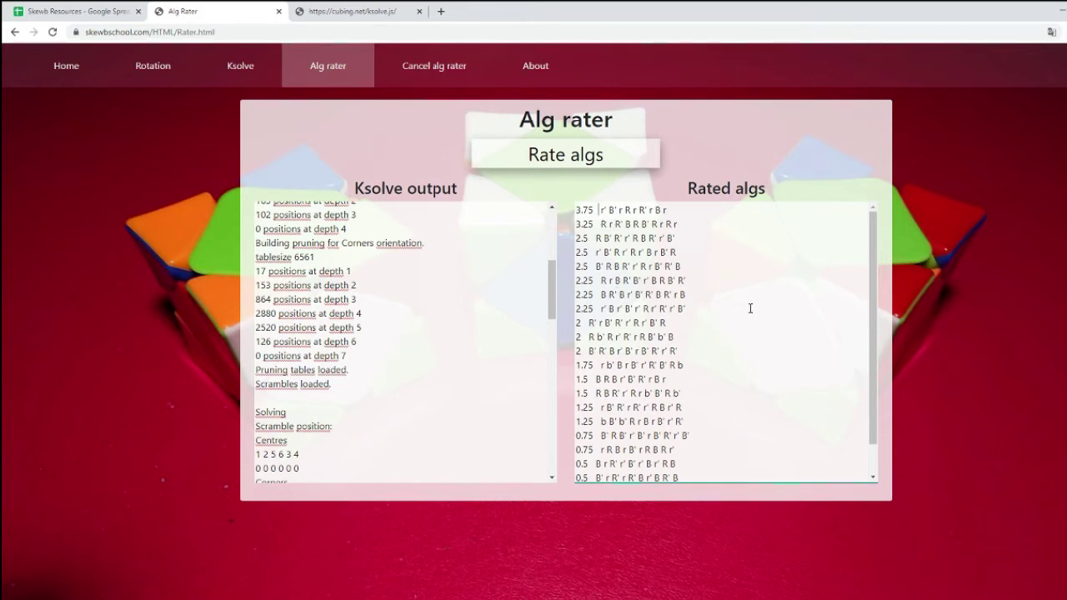
{"action": "left_click_drag", "start_coordinate": [579, 211], "coordinate": [624, 210]}
{"action": "left_click", "coordinate": [621, 210]}
{"action": "scroll", "coordinate": [624, 333], "scroll_direction": "down", "scroll_amount": 1}
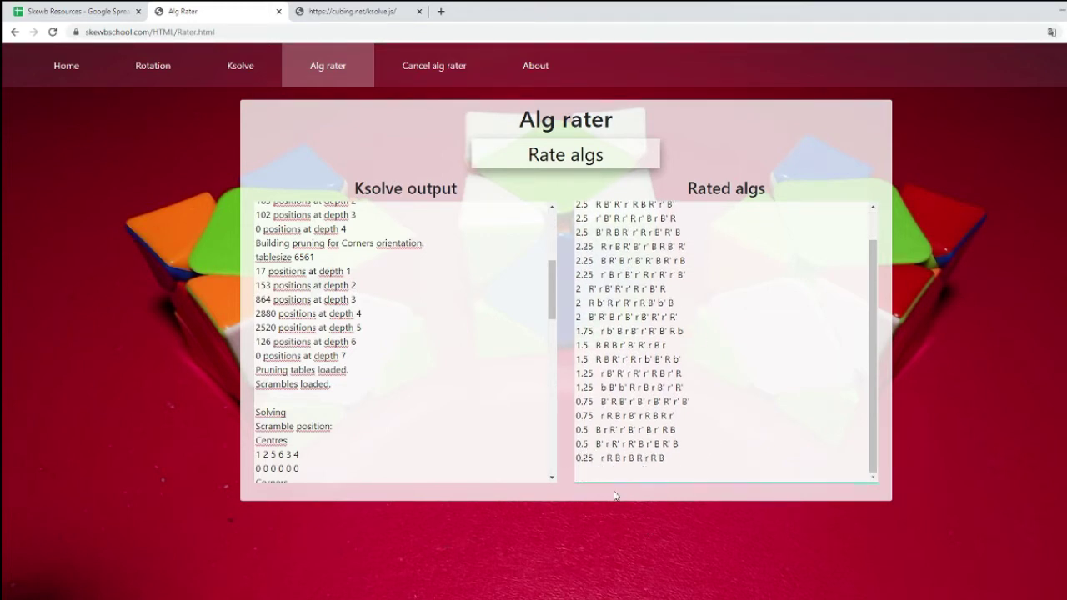
{"action": "scroll", "coordinate": [633, 466], "scroll_direction": "up", "scroll_amount": 1}
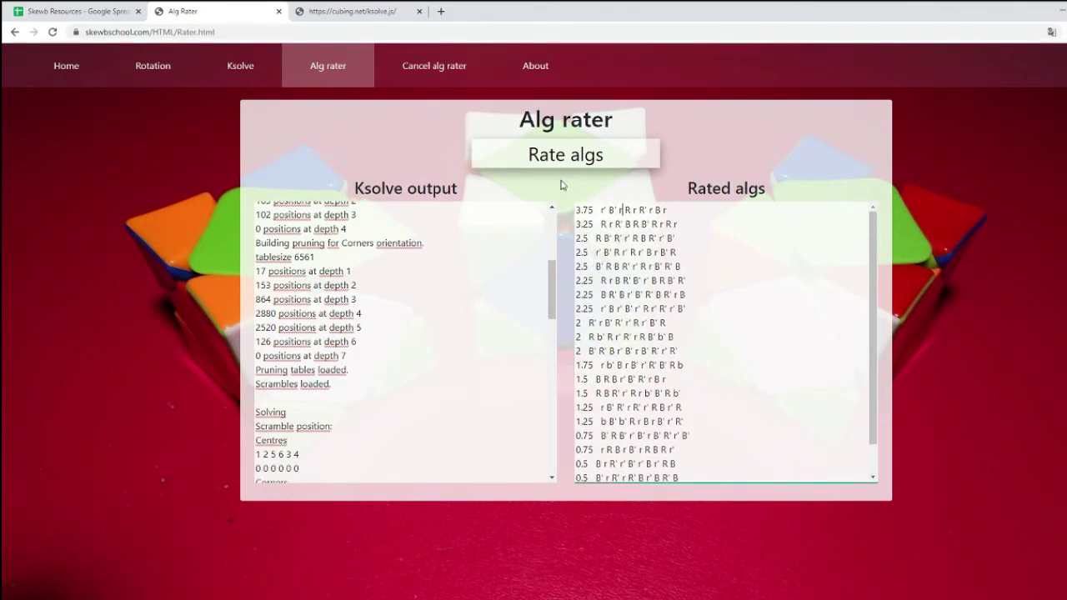
{"action": "left_click", "coordinate": [355, 11]}
{"action": "left_click", "coordinate": [248, 10]}
Step: Review the three best-rated algs and the one scored 1.75
{"action": "left_click_drag", "start_coordinate": [602, 212], "coordinate": [639, 261]}
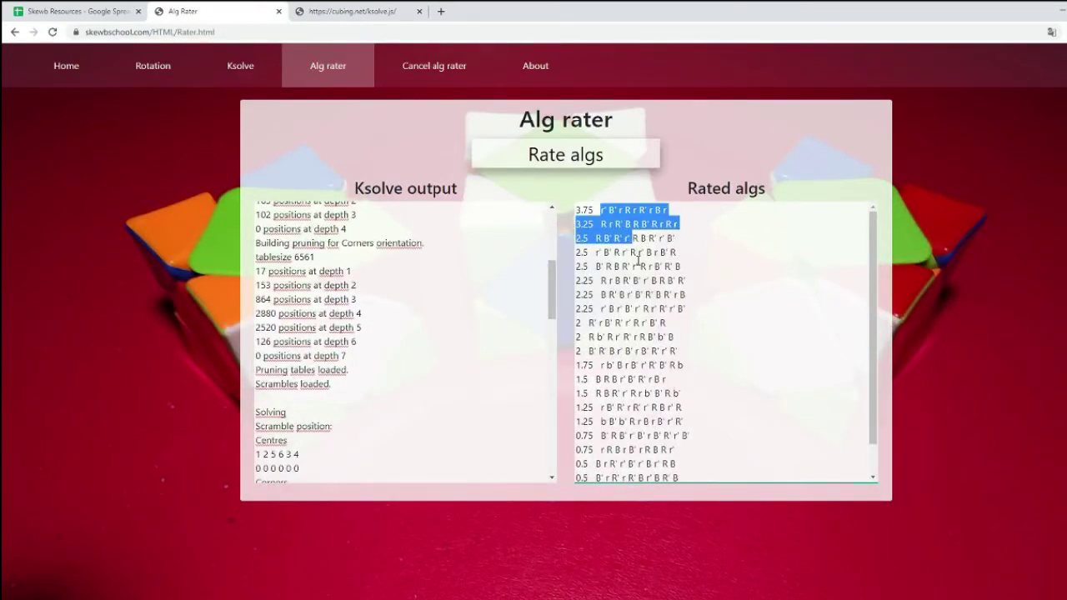
{"action": "left_click", "coordinate": [637, 266]}
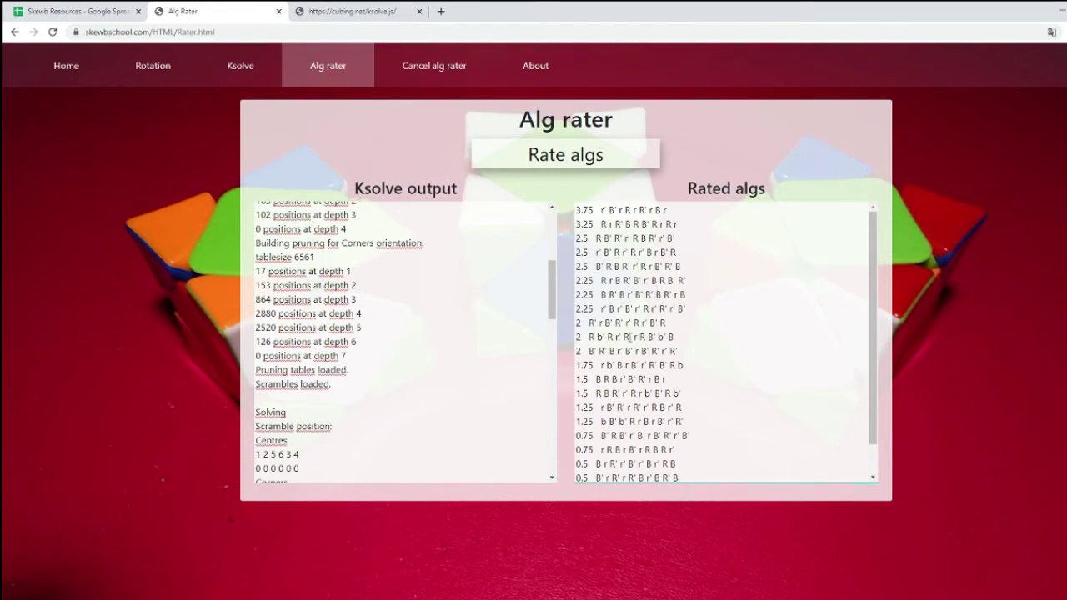
{"action": "scroll", "coordinate": [636, 356], "scroll_direction": "down", "scroll_amount": 1}
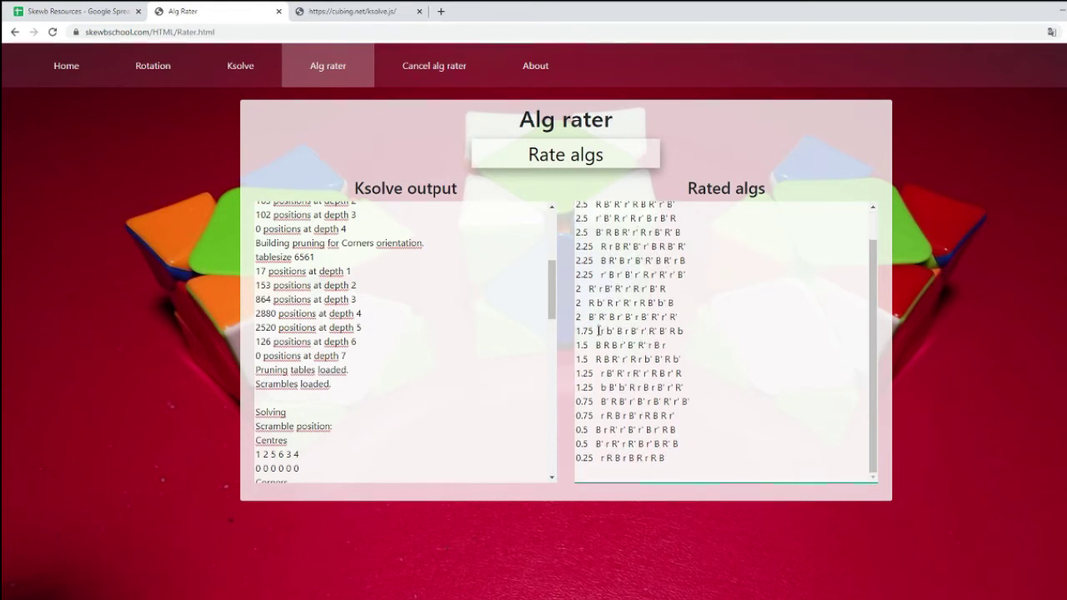
{"action": "left_click_drag", "start_coordinate": [599, 331], "coordinate": [690, 329]}
{"action": "left_click", "coordinate": [692, 329]}
{"action": "scroll", "coordinate": [619, 227], "scroll_direction": "up", "scroll_amount": 1}
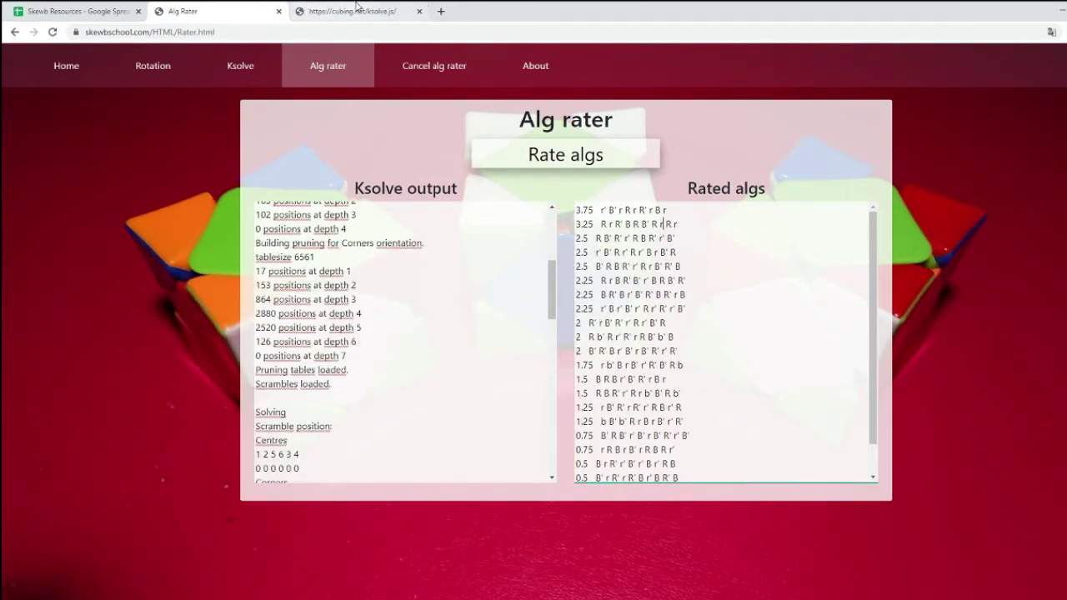
{"action": "left_click", "coordinate": [317, 10]}
Step: Add z2 to the scramble and re-solve, finding depth-8 solution b r R' B r' R' r' b
{"action": "left_click", "coordinate": [712, 199]}
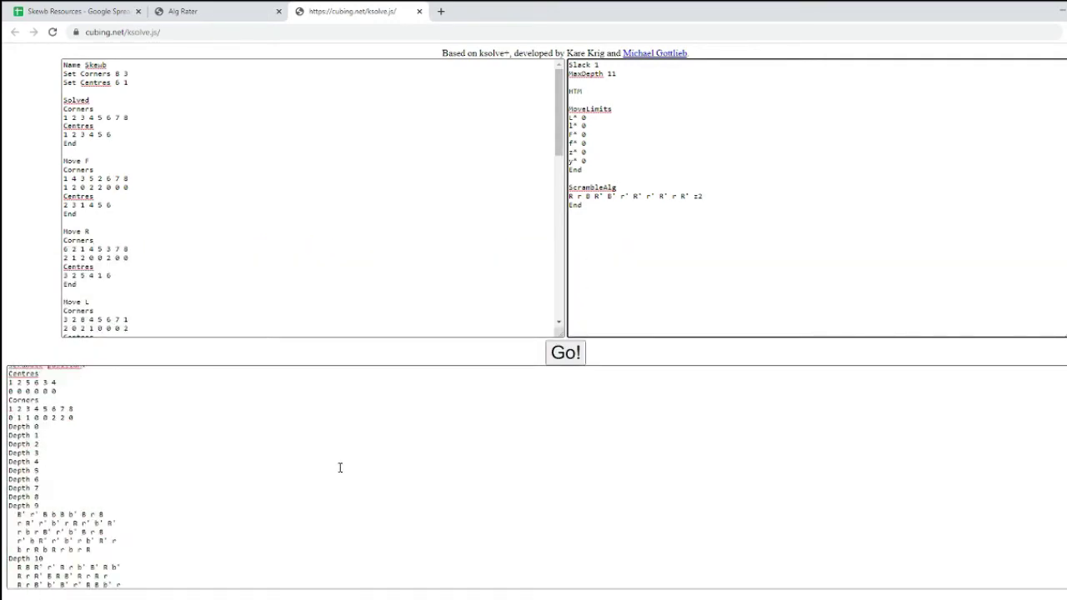
{"action": "scroll", "coordinate": [25, 471], "scroll_direction": "up", "scroll_amount": 1}
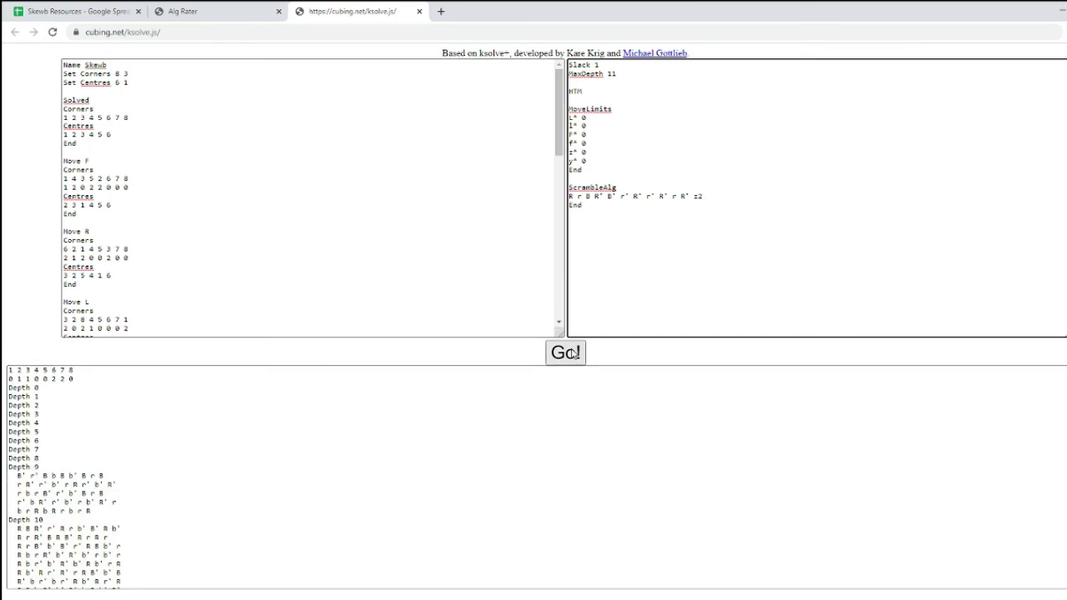
{"action": "left_click", "coordinate": [566, 352]}
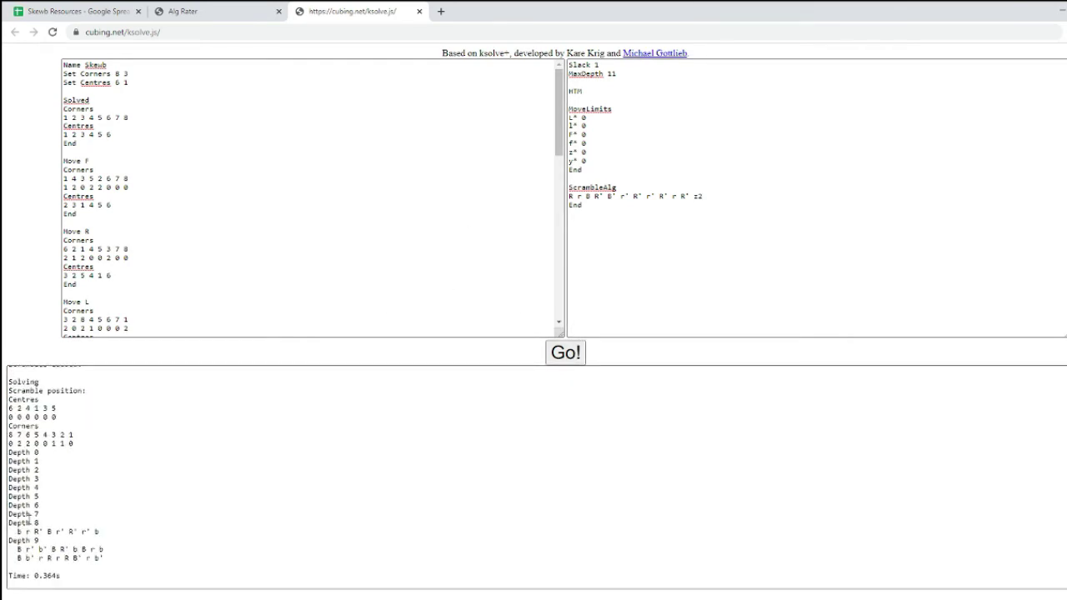
{"action": "left_click", "coordinate": [30, 522]}
{"action": "triple_click", "coordinate": [56, 531]}
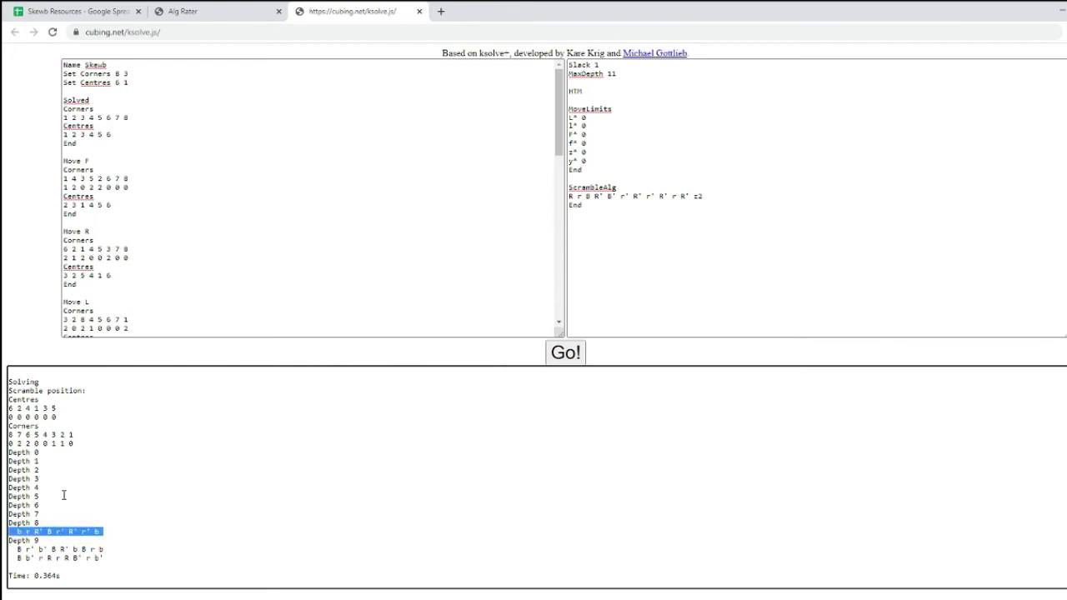
{"action": "left_click", "coordinate": [69, 532]}
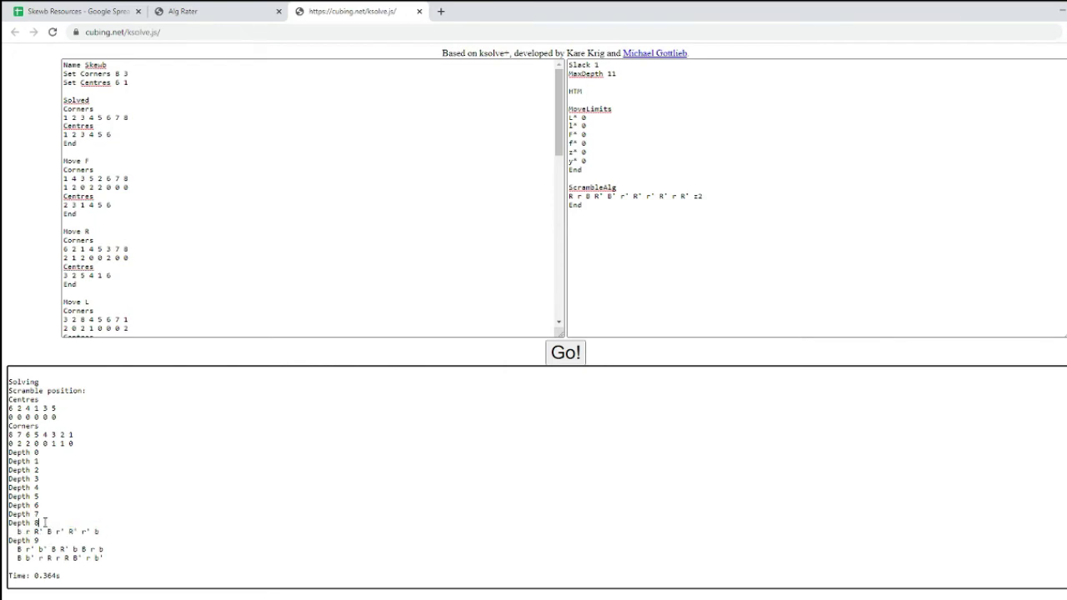
{"action": "key", "text": "shift+Right"}
{"action": "key", "text": "shift+Right"}
{"action": "key", "text": "shift+Right"}
{"action": "key", "text": "shift+End"}
{"action": "left_click", "coordinate": [131, 536]}
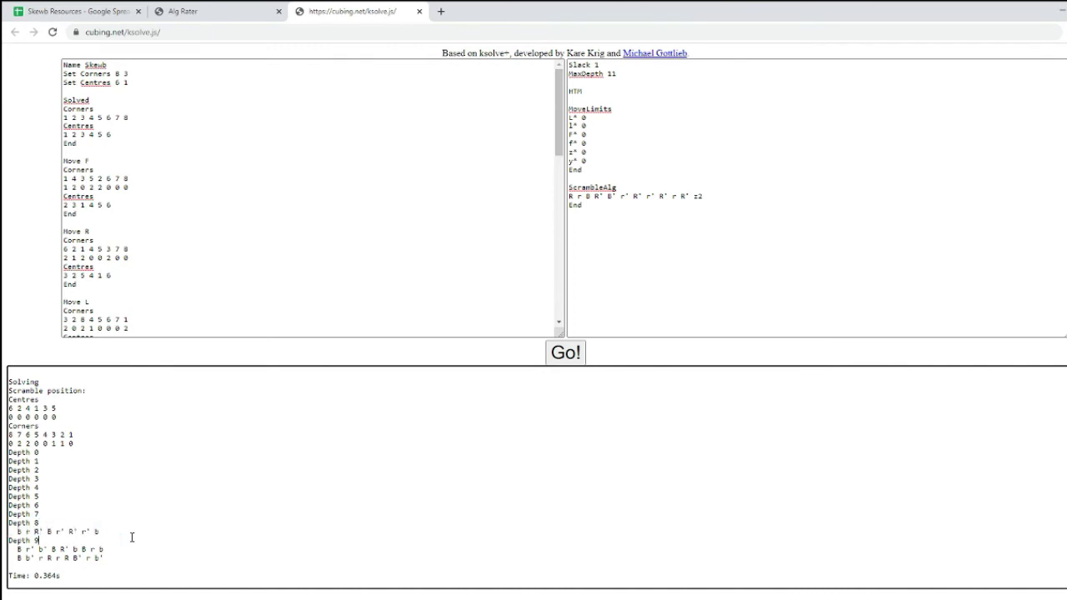
{"action": "triple_click", "coordinate": [84, 532]}
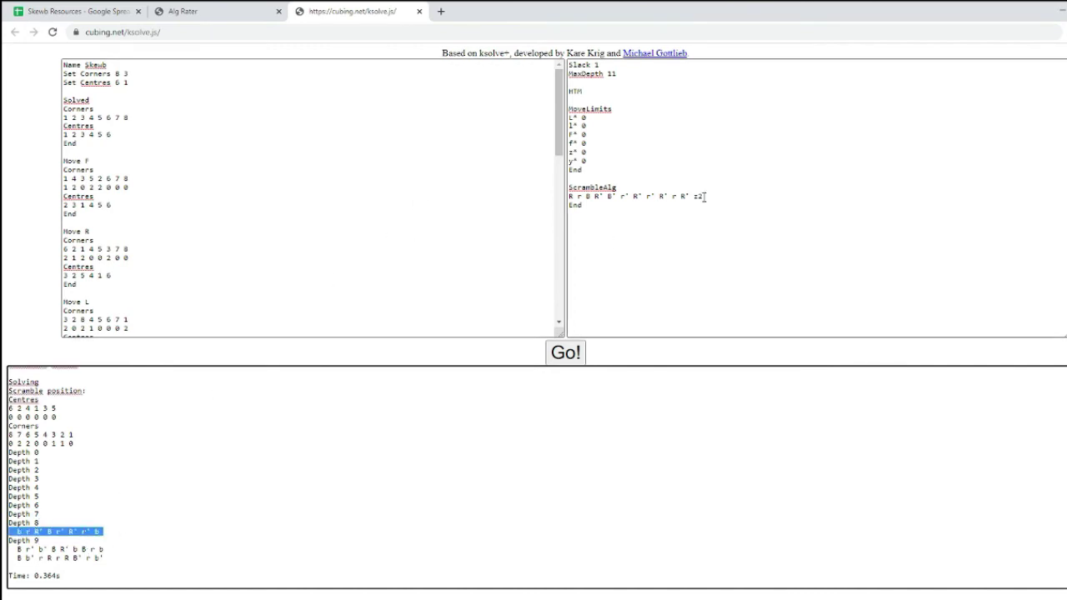
{"action": "left_click", "coordinate": [295, 470]}
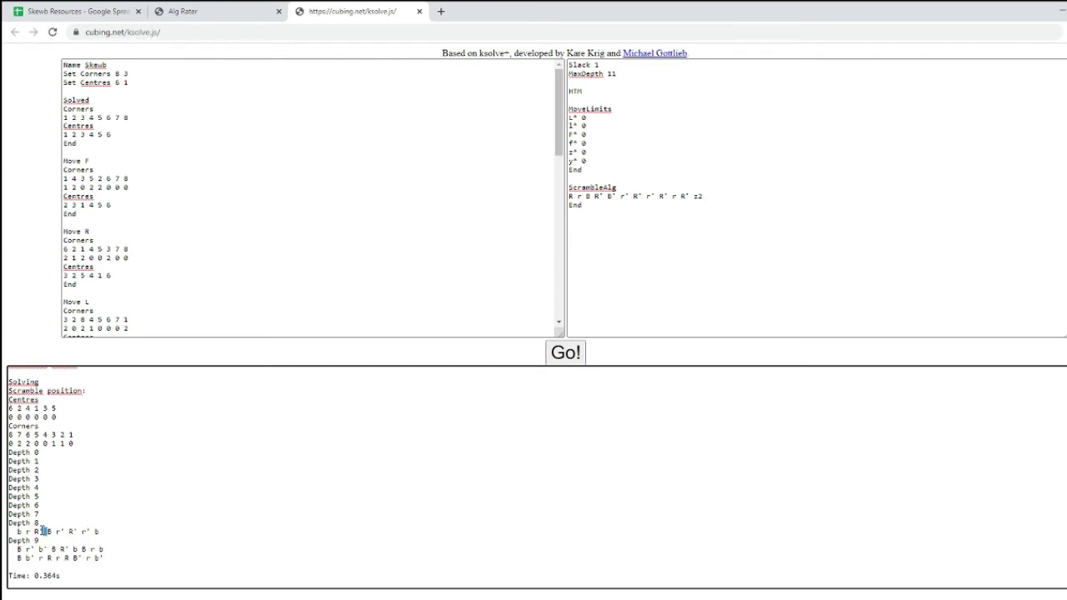
{"action": "triple_click", "coordinate": [44, 531]}
{"action": "left_click", "coordinate": [67, 544]}
{"action": "left_click_drag", "start_coordinate": [67, 534], "coordinate": [67, 522]}
{"action": "left_click", "coordinate": [65, 530]}
{"action": "triple_click", "coordinate": [66, 530]}
{"action": "left_click", "coordinate": [71, 531]}
{"action": "triple_click", "coordinate": [71, 531]}
{"action": "left_click", "coordinate": [70, 532]}
{"action": "triple_click", "coordinate": [73, 531]}
{"action": "left_click", "coordinate": [80, 494]}
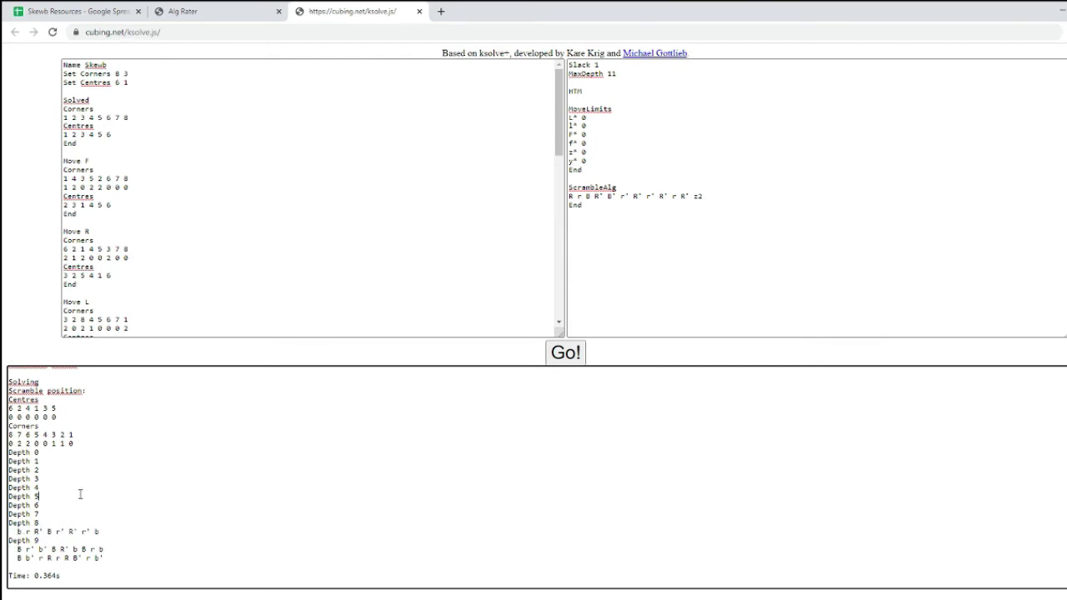
{"action": "triple_click", "coordinate": [53, 531]}
{"action": "left_click", "coordinate": [12, 525]}
{"action": "left_click_drag", "start_coordinate": [19, 531], "coordinate": [100, 531]}
{"action": "left_click", "coordinate": [100, 531]}
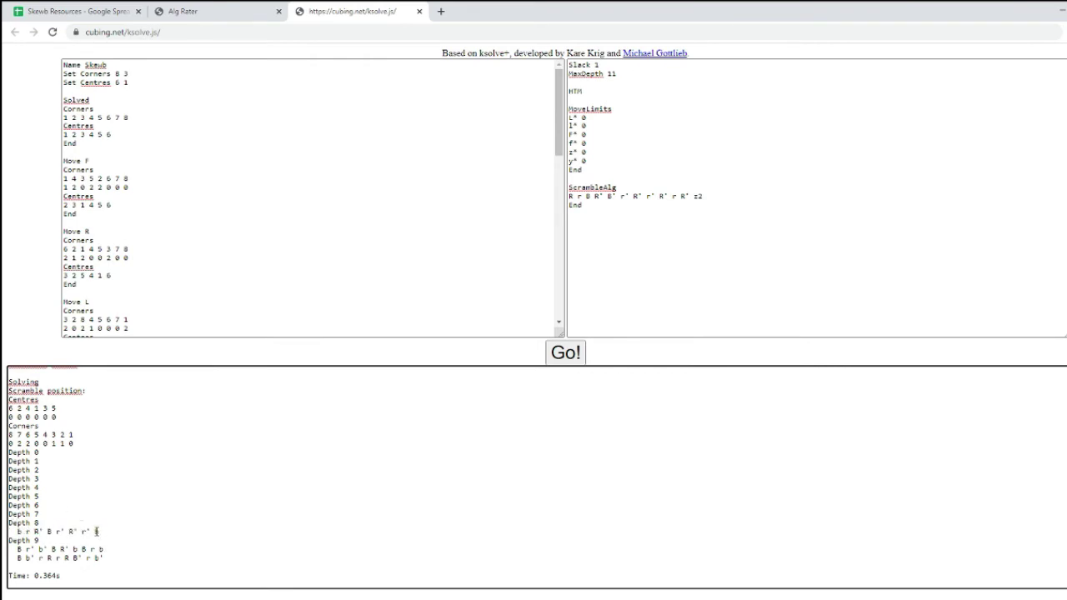